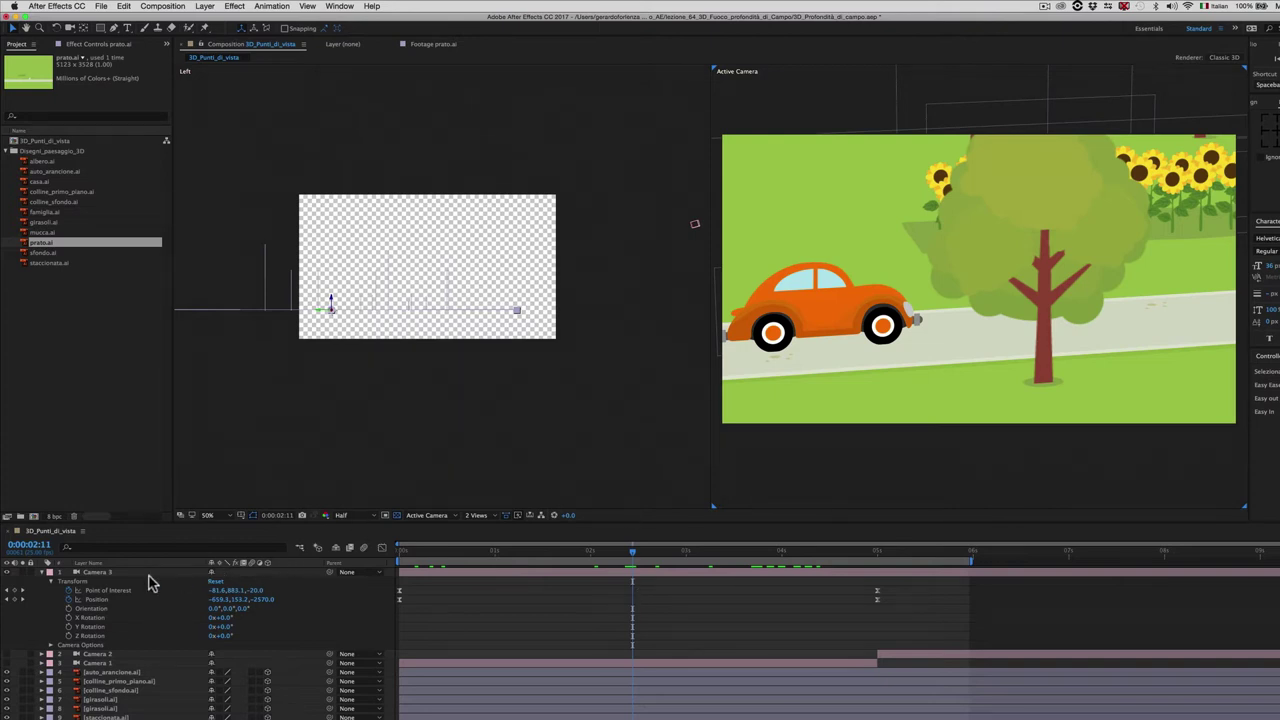
- Delete the existing Camera 3 layer from the 3D_Punti_di_vista composition
click(100, 572)
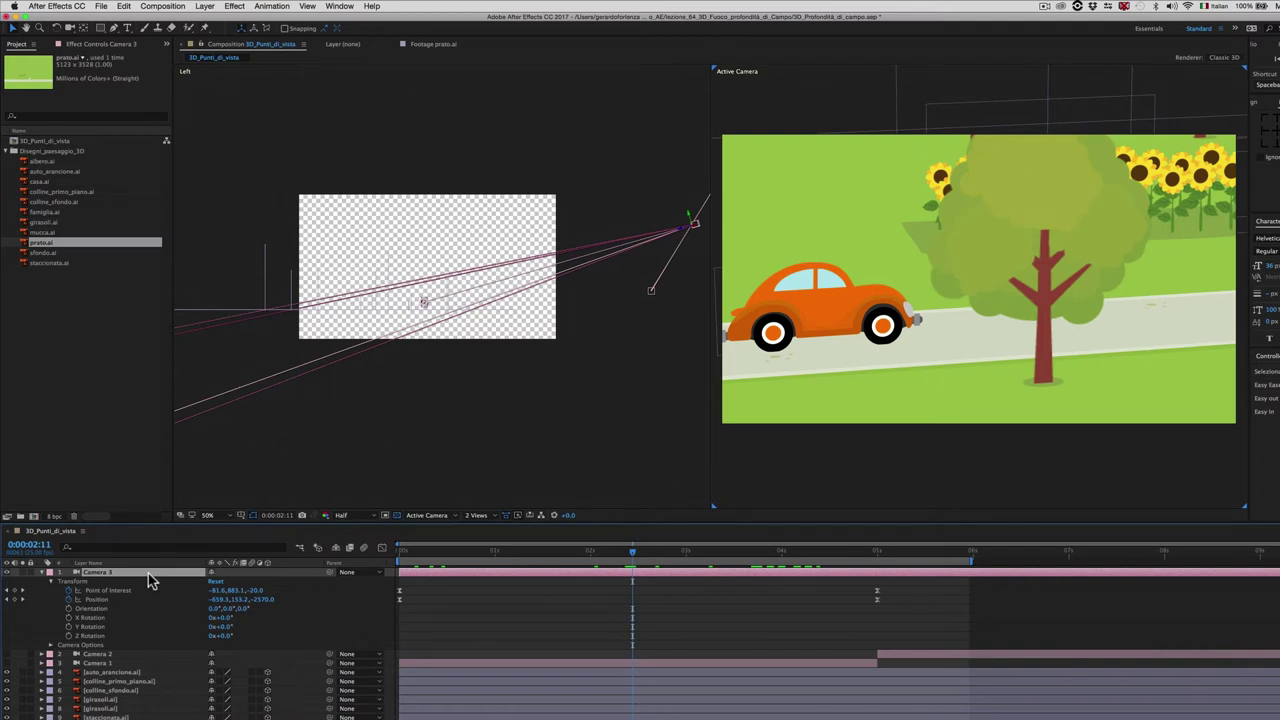
key(BackSpace)
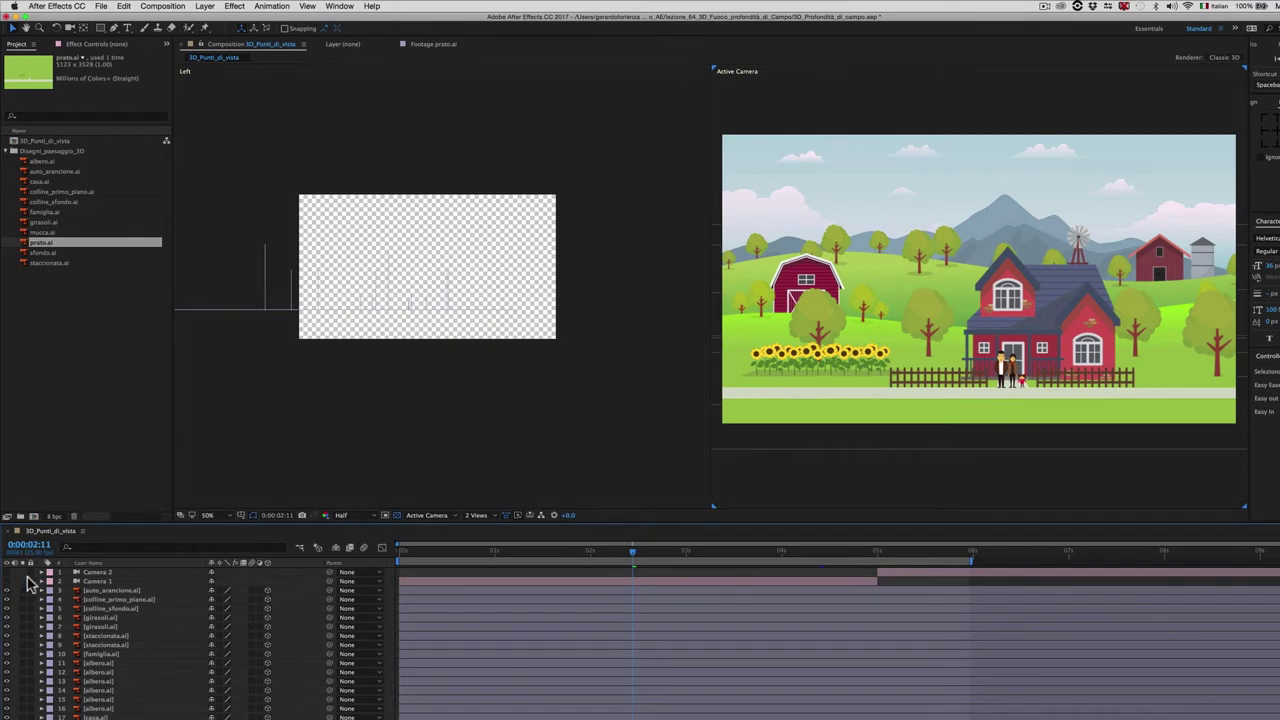
- Add a One-Node Camera named Camera 3 with the 50mm preset and Enable Depth of Field checked
click(206, 8)
mouse_move(208, 19)
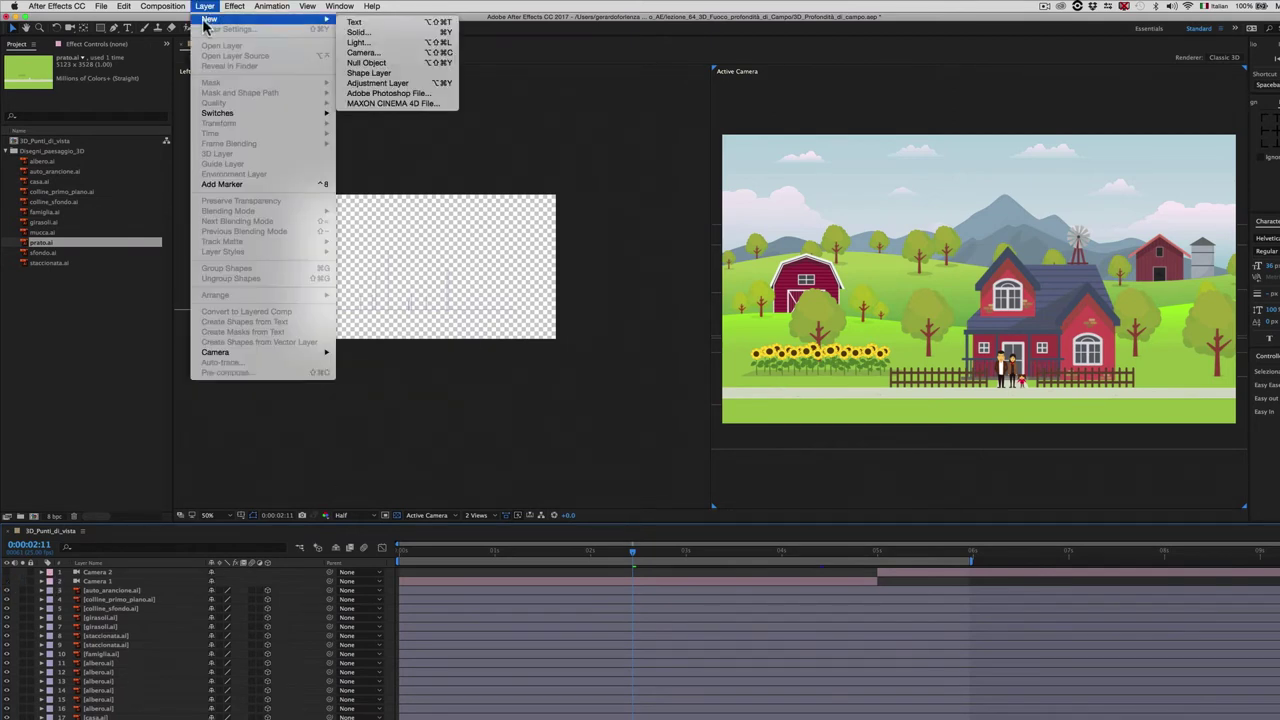
click(378, 50)
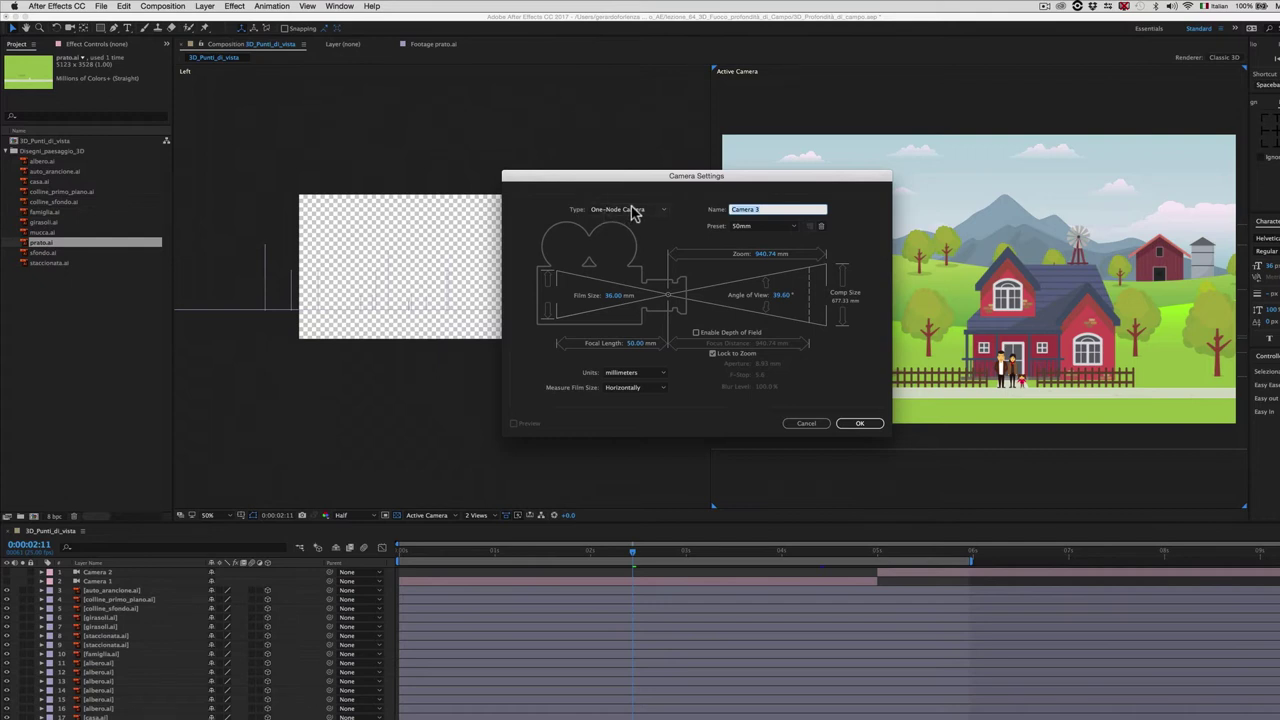
click(631, 210)
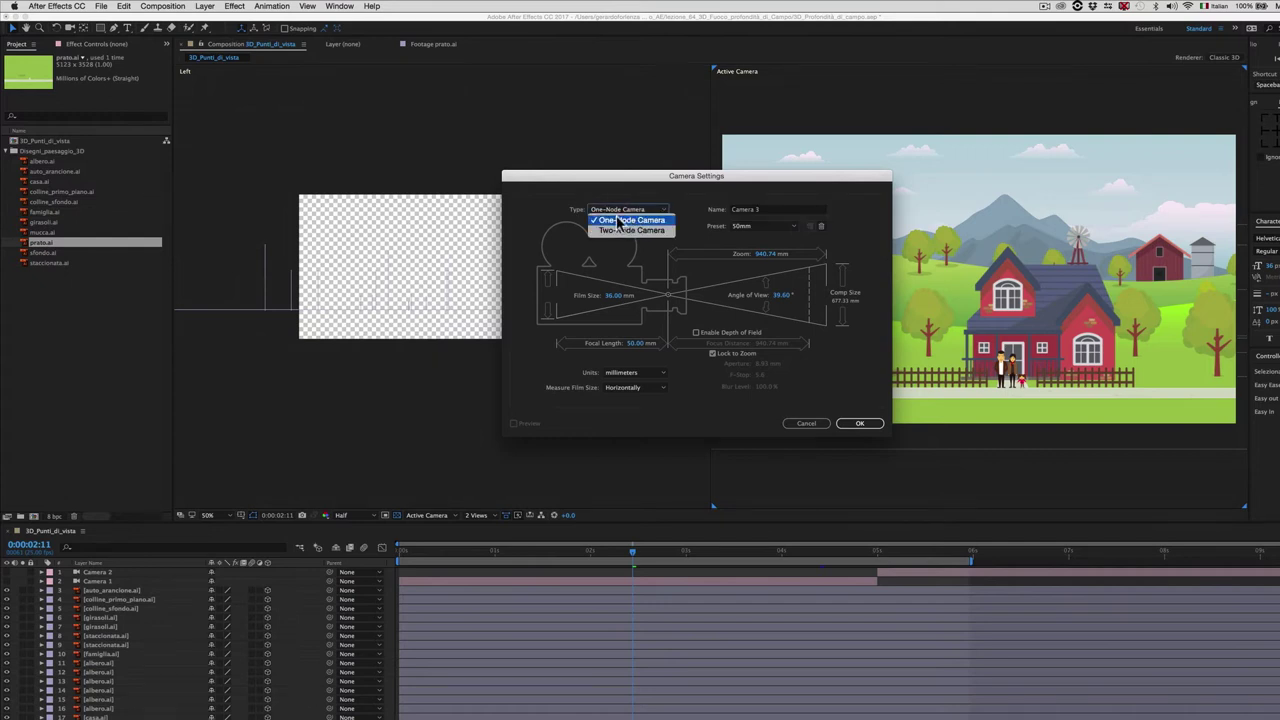
click(633, 222)
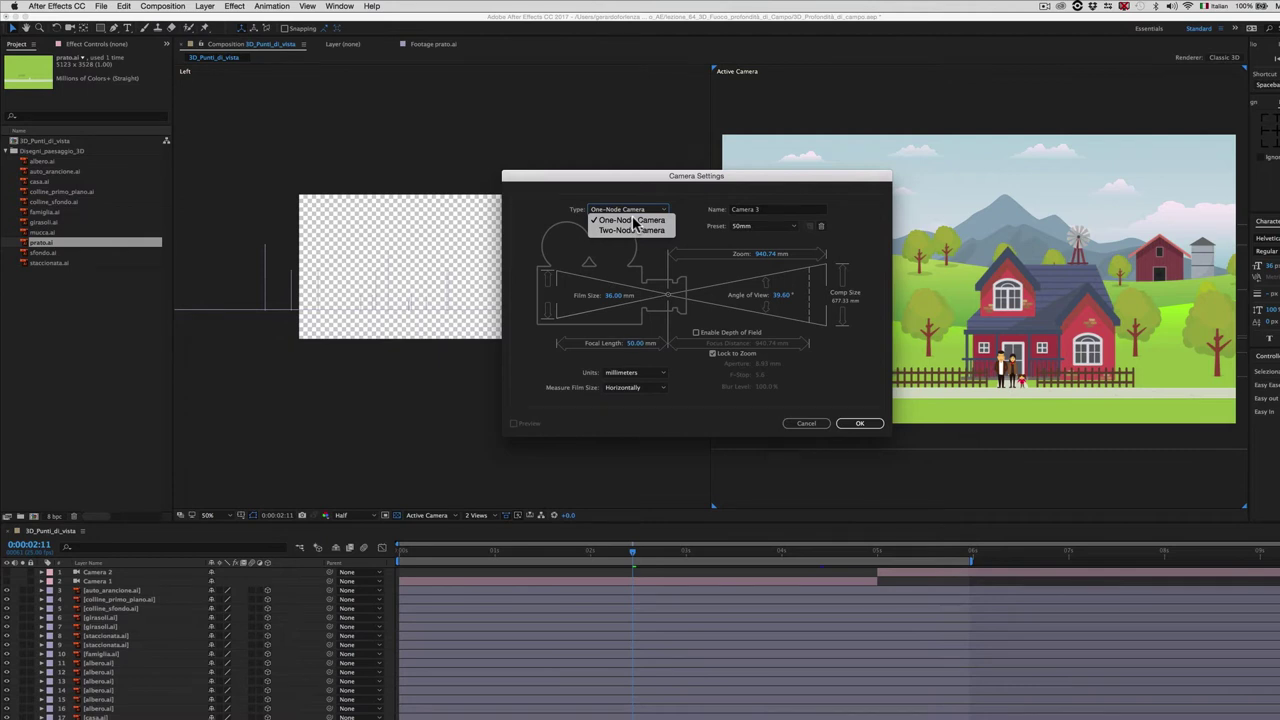
click(633, 222)
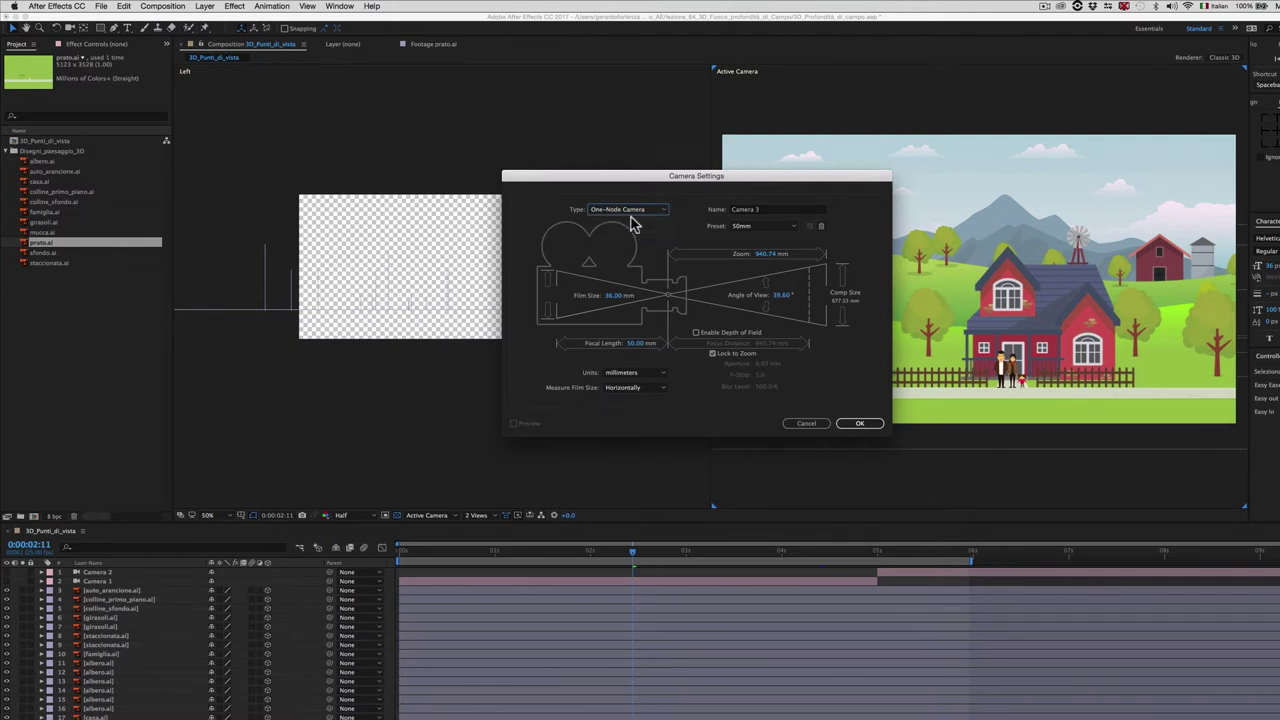
click(760, 230)
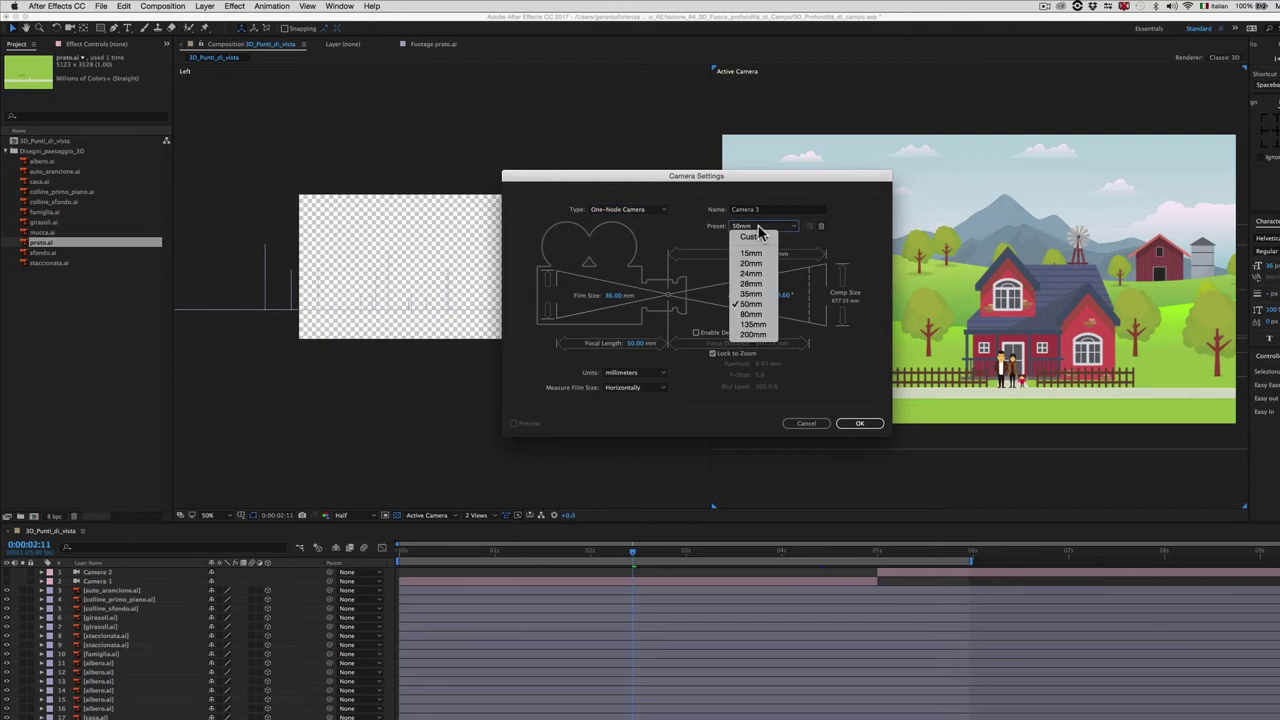
click(760, 312)
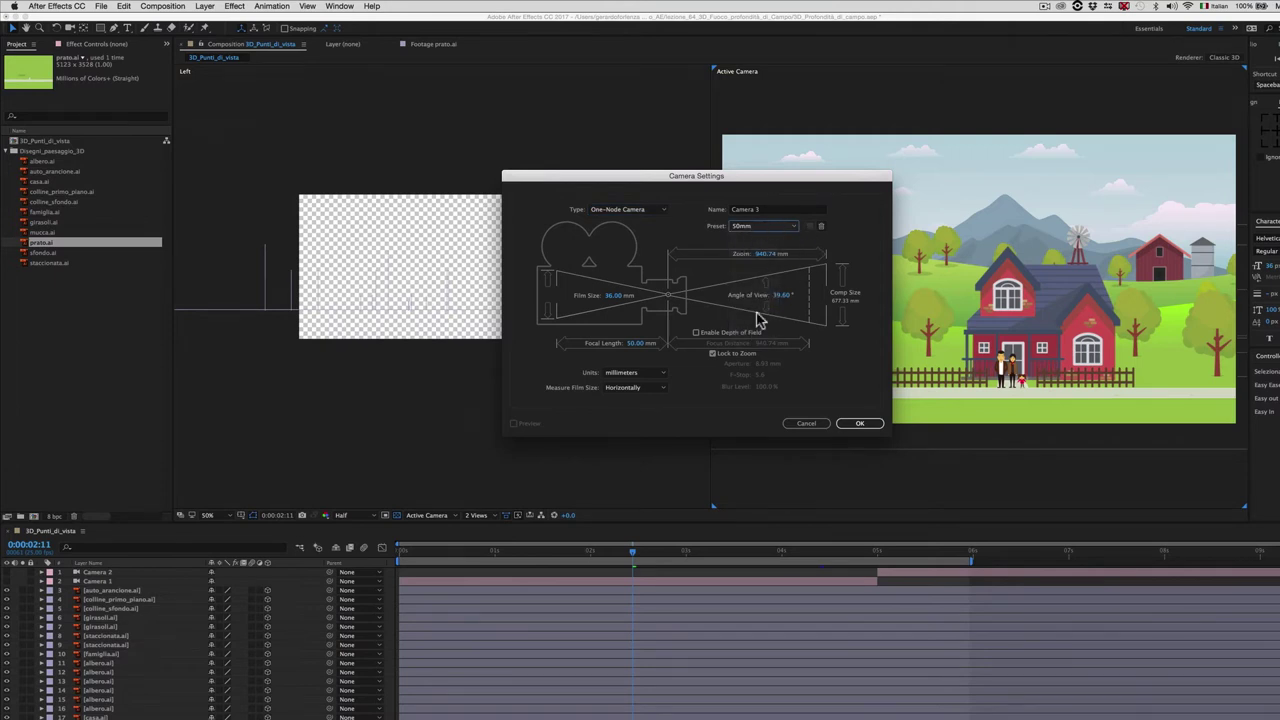
click(697, 334)
click(712, 355)
click(859, 426)
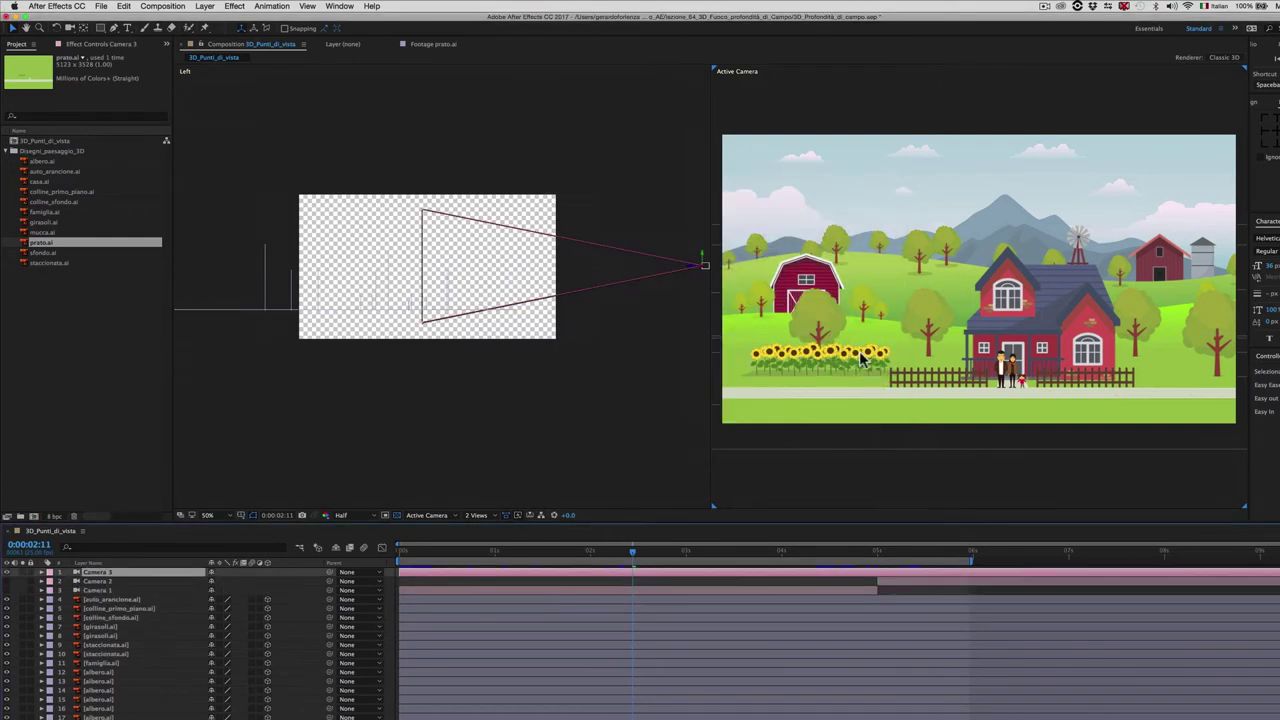
- Switch the Left viewer to the Top 3D view
click(512, 425)
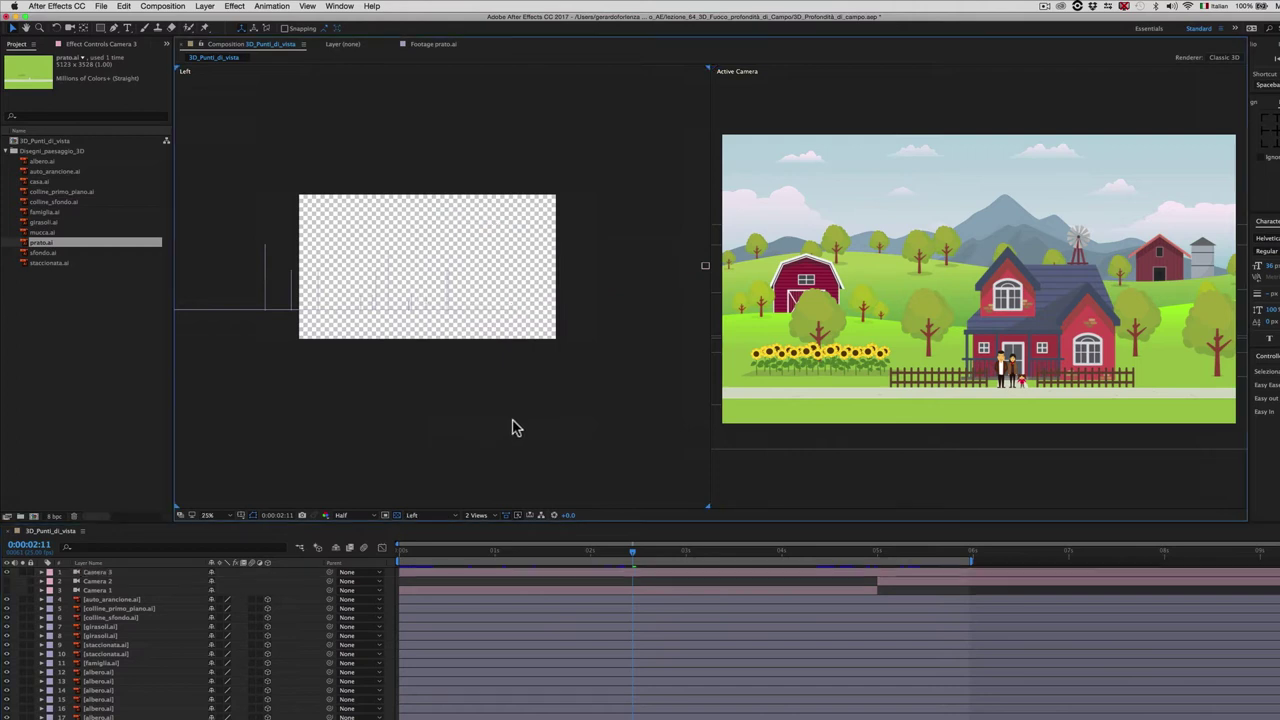
click(449, 516)
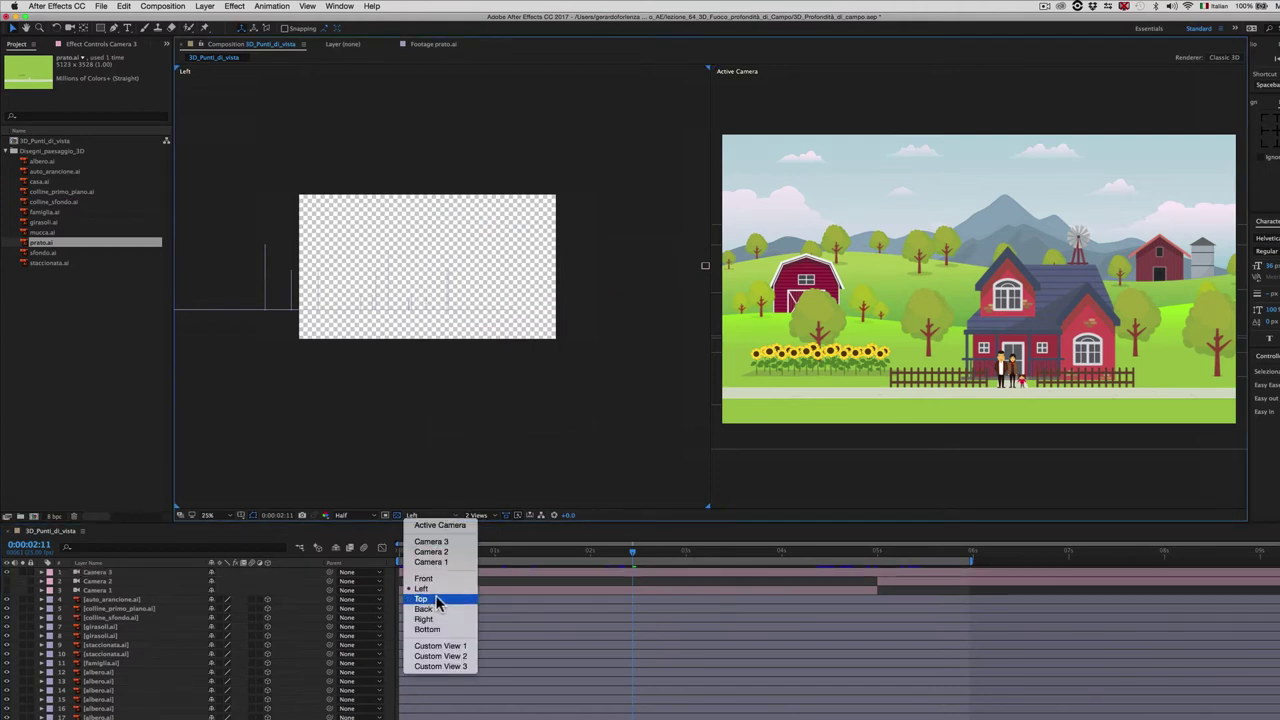
click(437, 600)
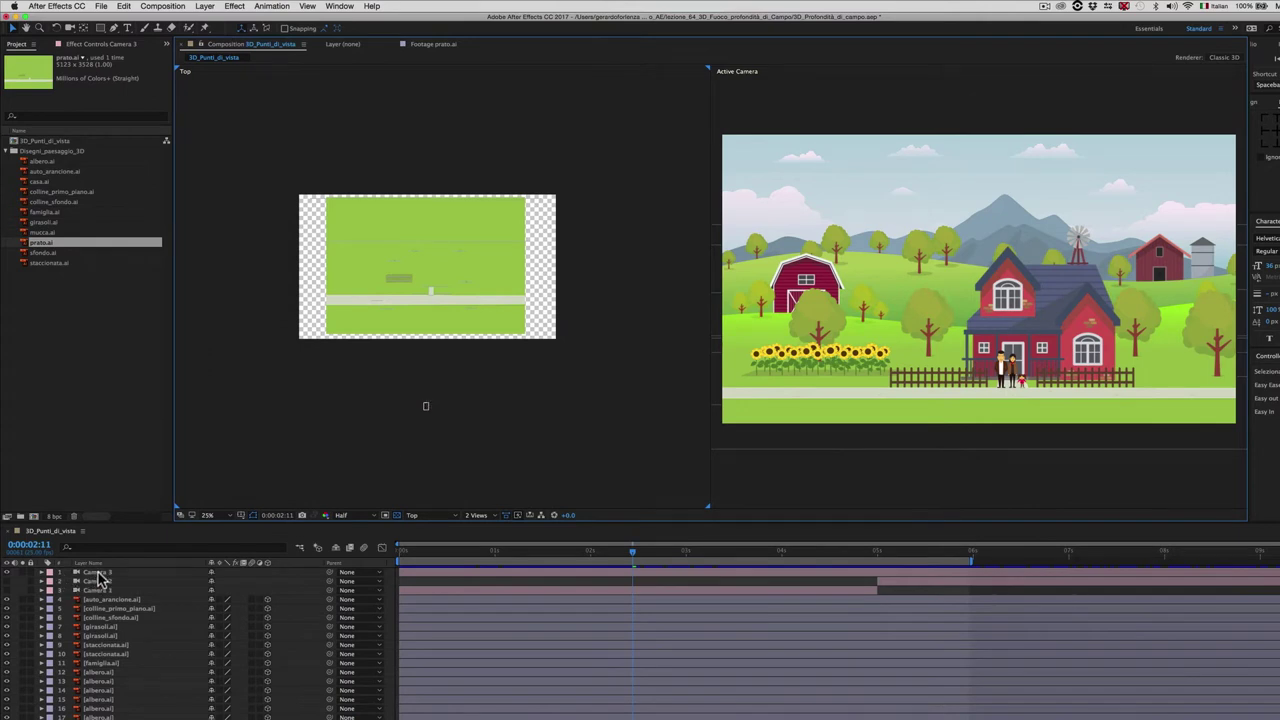
- Expand Camera 3's Camera Options to show Depth of Field and Focus Distance
click(98, 573)
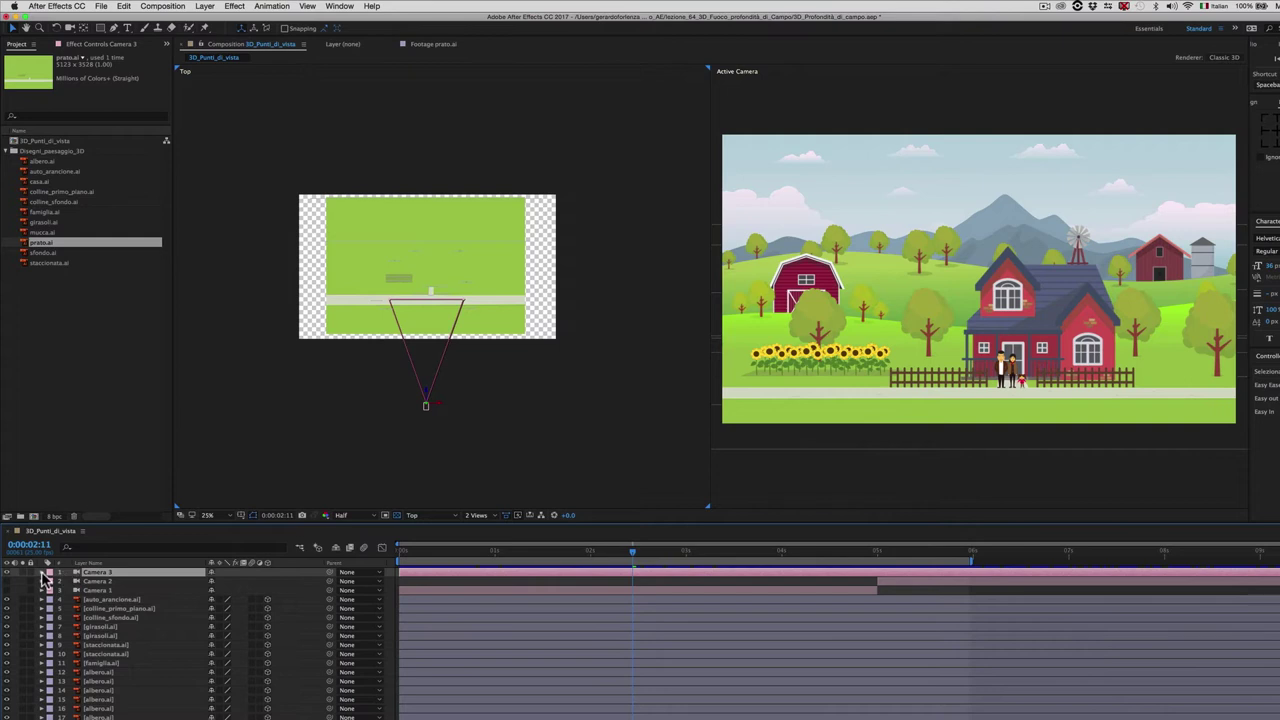
click(42, 573)
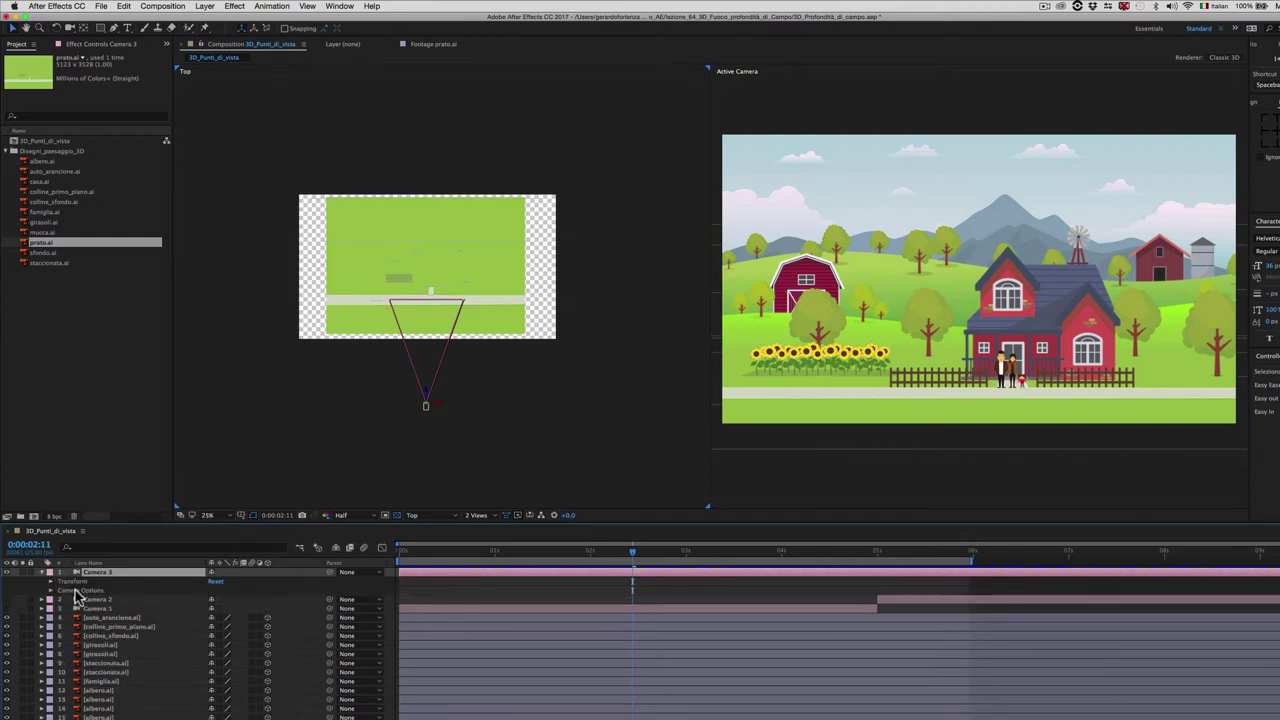
click(74, 591)
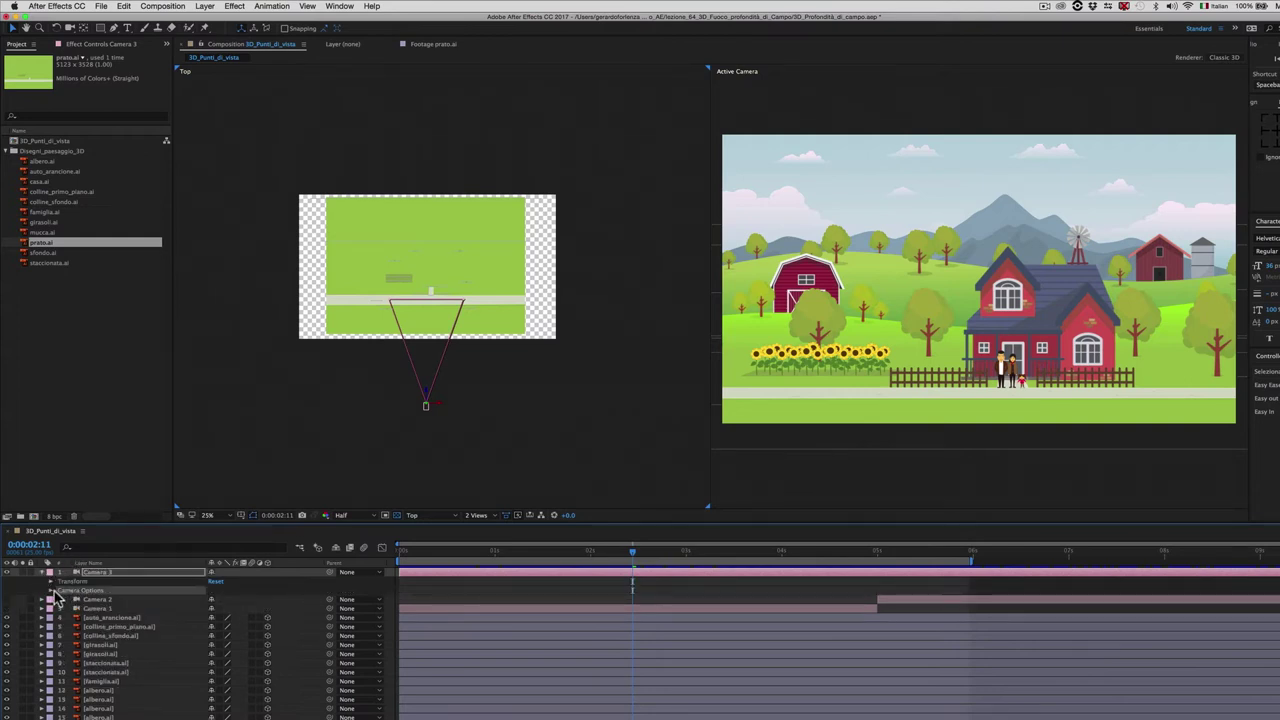
click(51, 591)
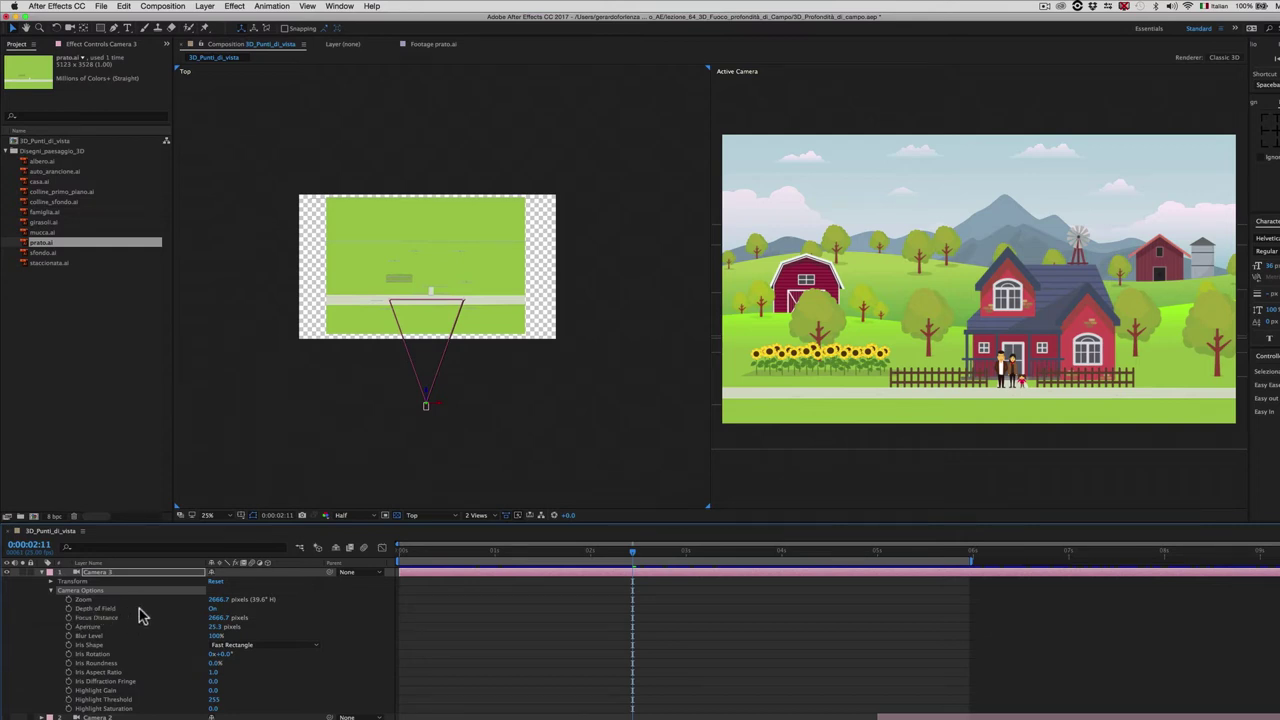
- Leave Camera 3's Depth of Field on, select Focus Distance, and zoom the Top view to 50%
click(213, 608)
click(213, 608)
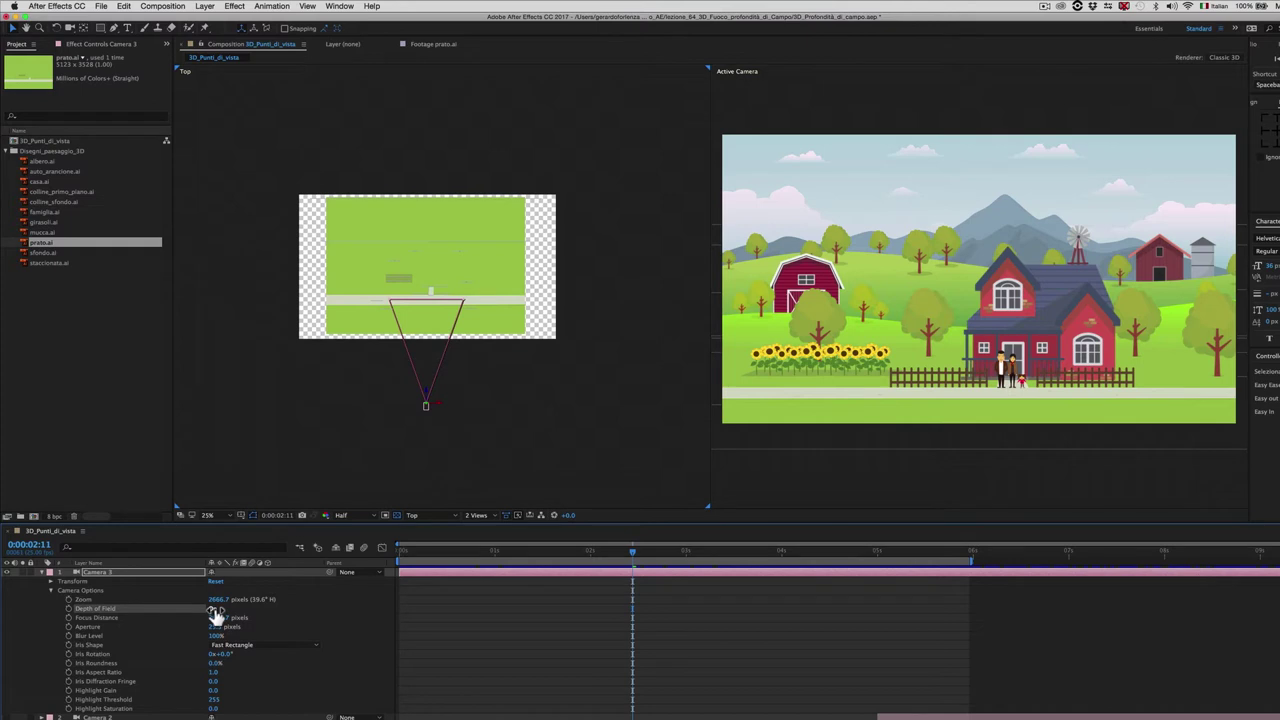
click(213, 608)
click(125, 618)
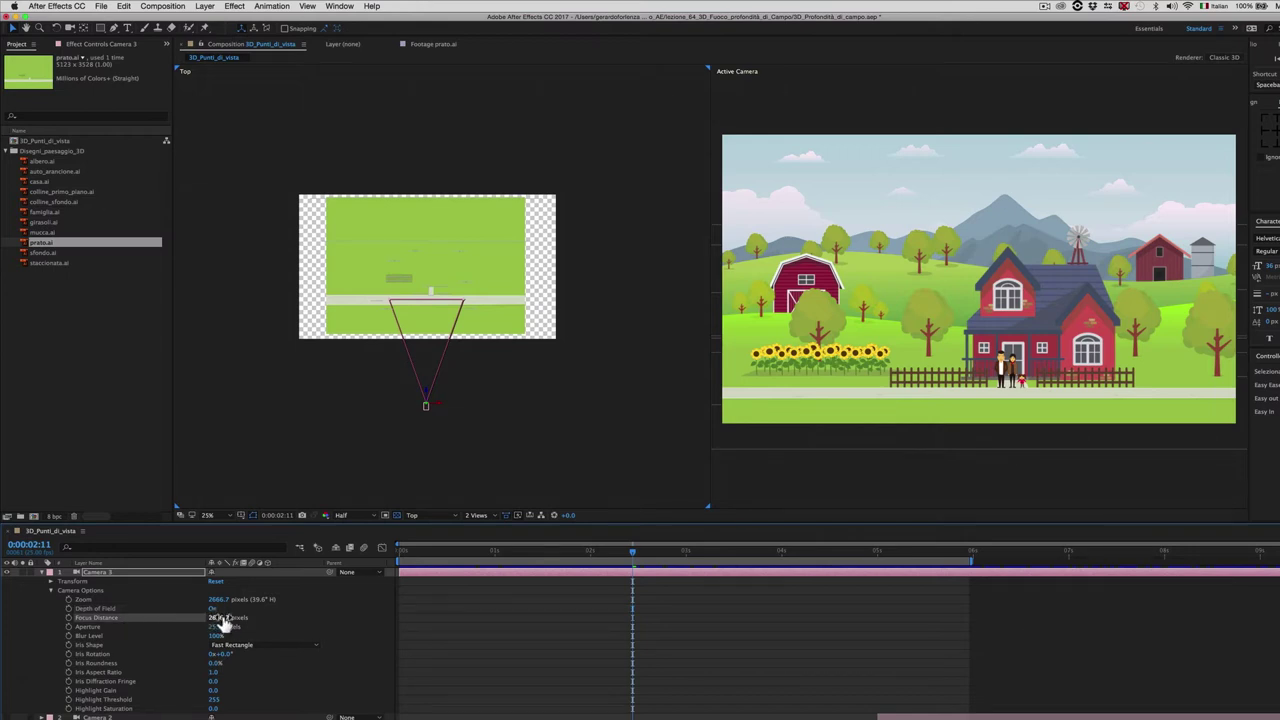
key(period)
key(period)
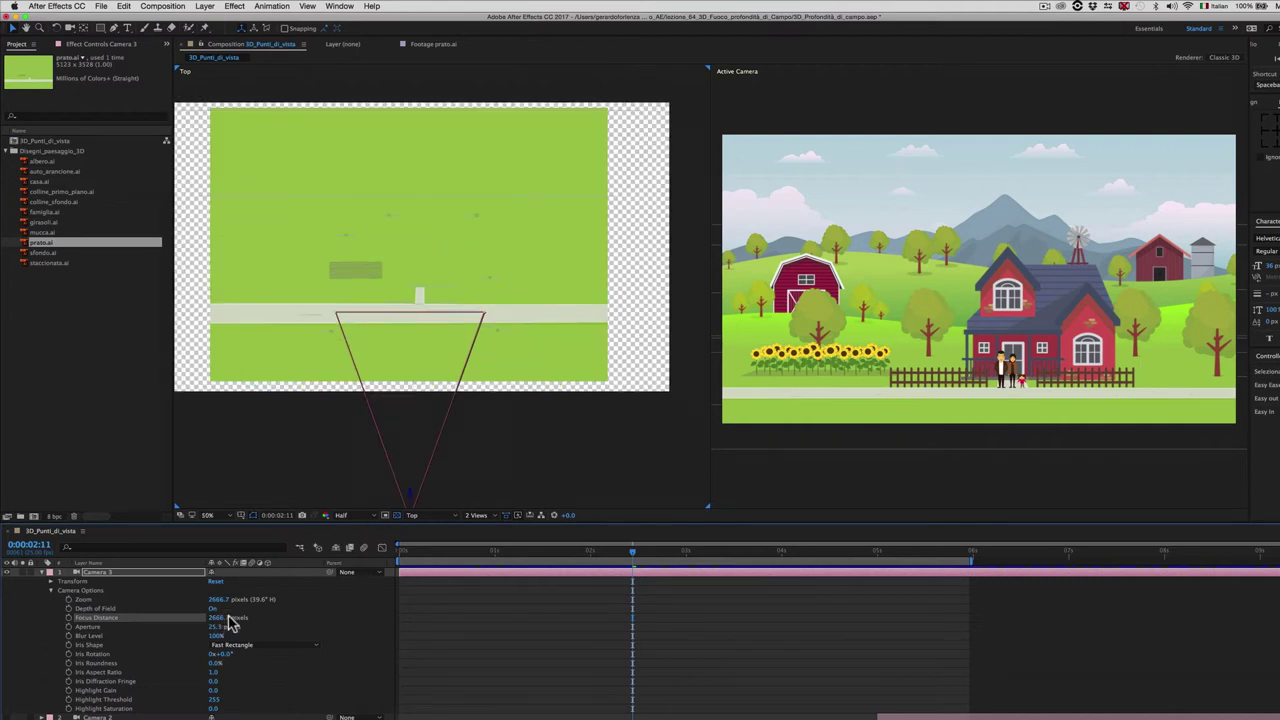
- Scrub Camera 3's Focus Distance from 2666.7 to 2986.7 pixels, onto the house and family
shift+drag(212, 619, 244, 616)
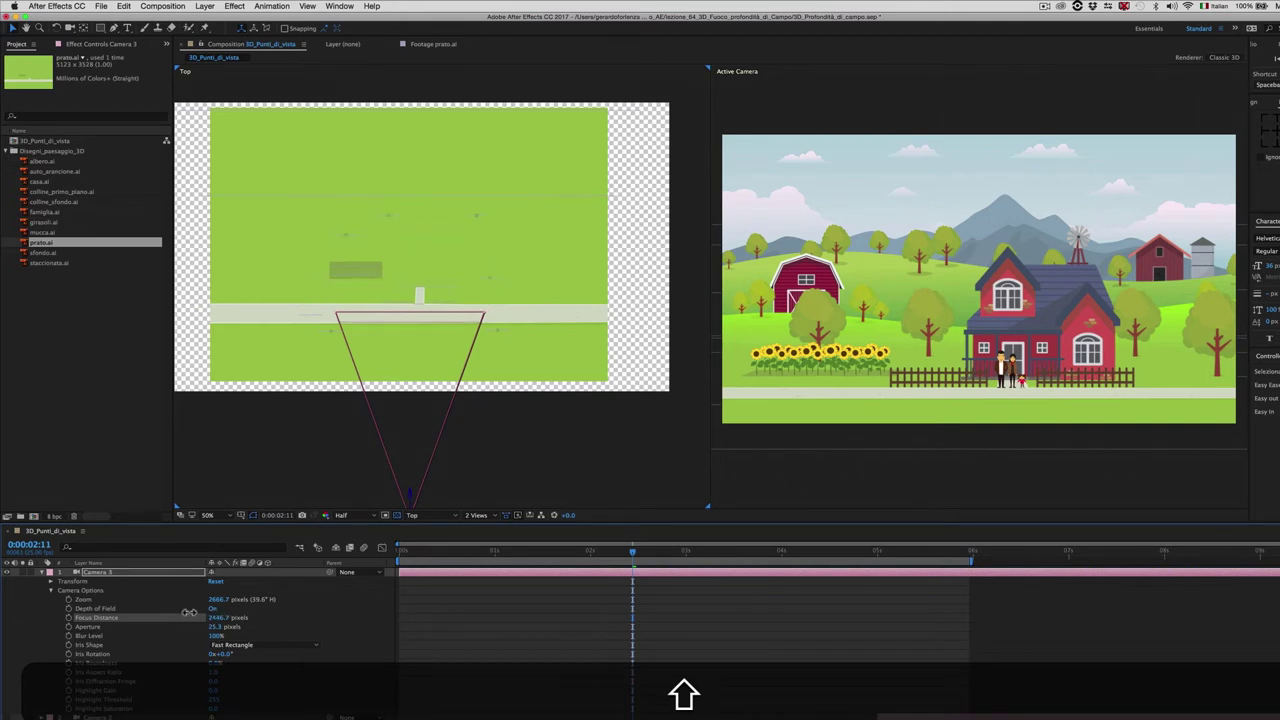
mouse_move(244, 616)
shift+mouse_down()
mouse_move(201, 608)
mouse_move(275, 608)
shift+mouse_up()
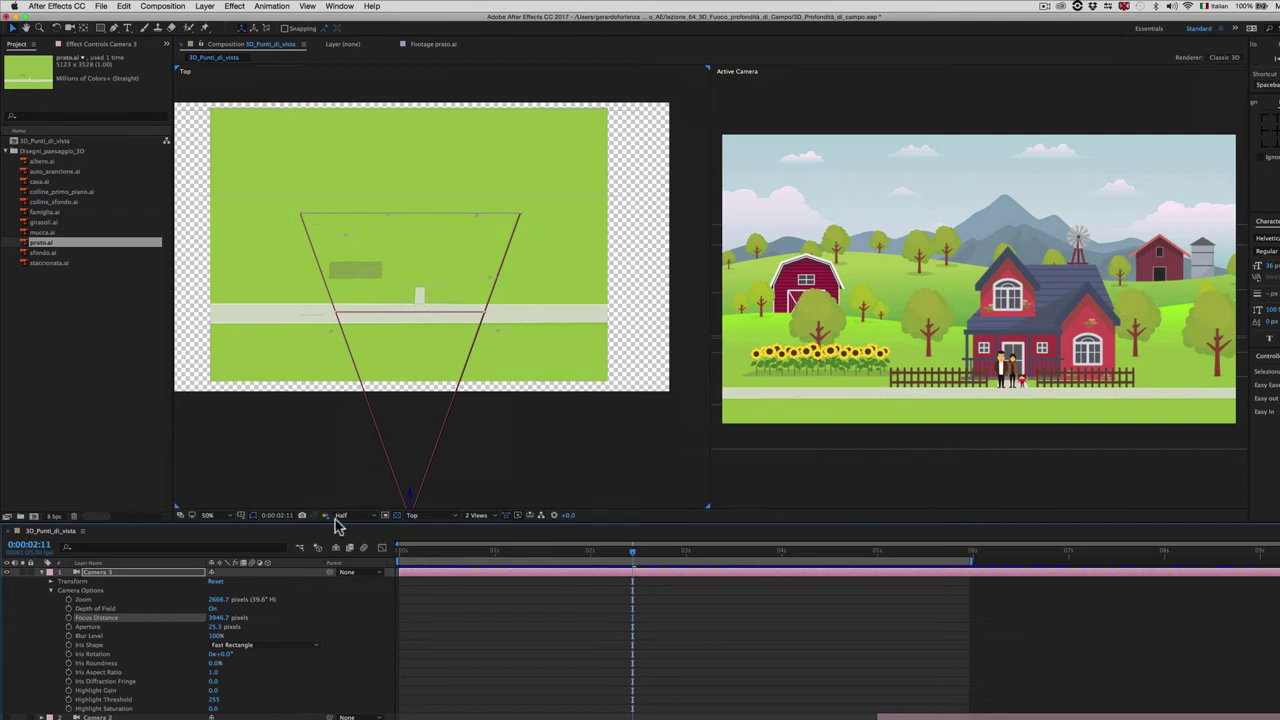
drag(217, 622, 166, 618)
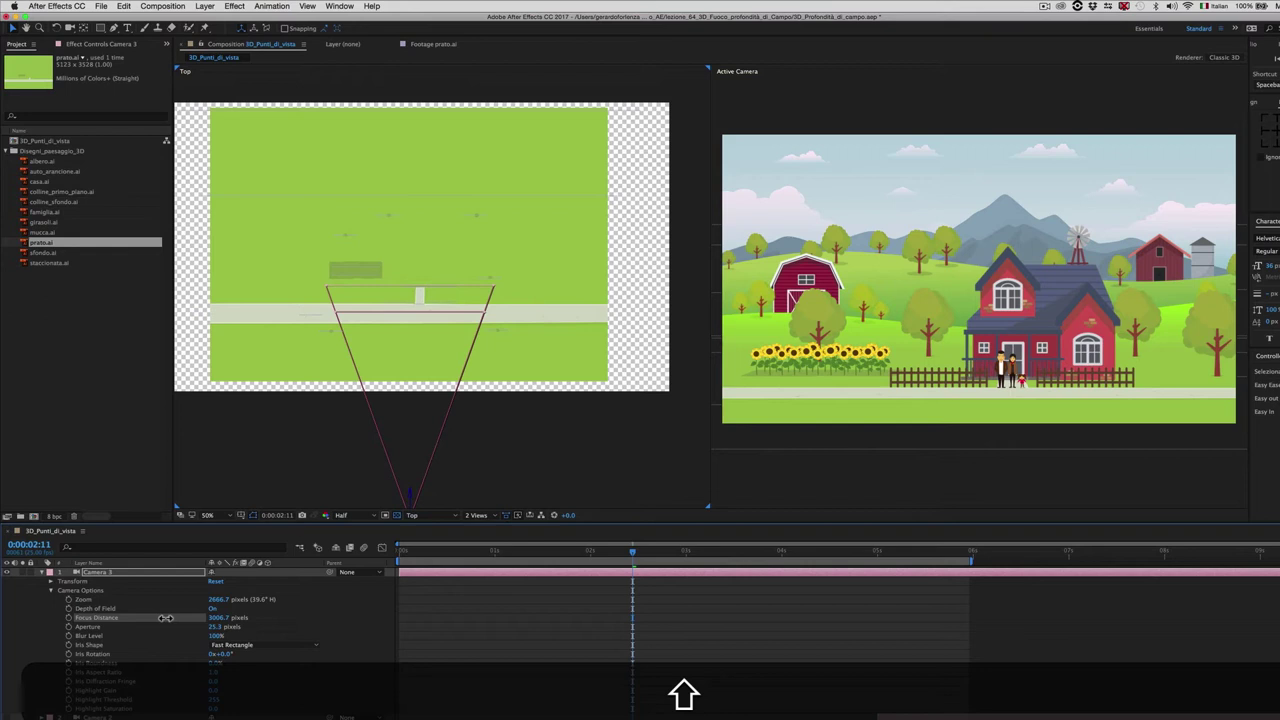
drag(166, 618, 165, 618)
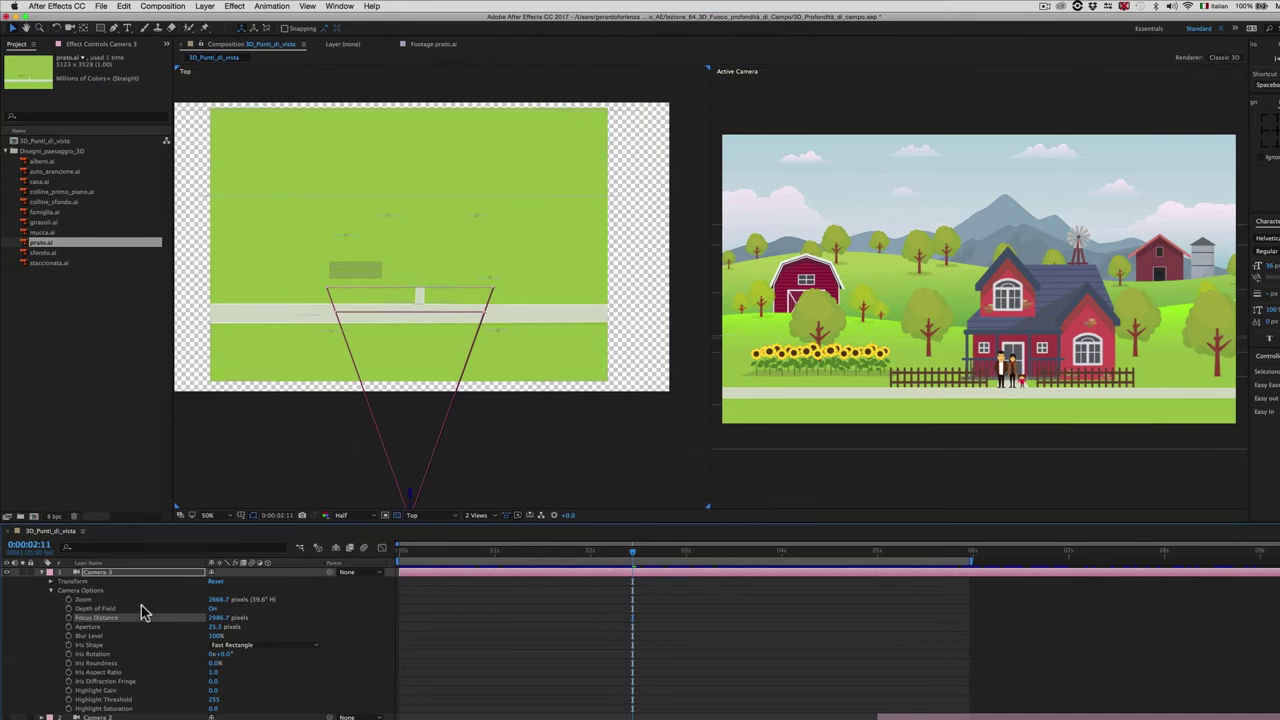
- Preview heavy blur with Camera 3's Aperture at several hundred pixels, then return it to 25.0
click(92, 627)
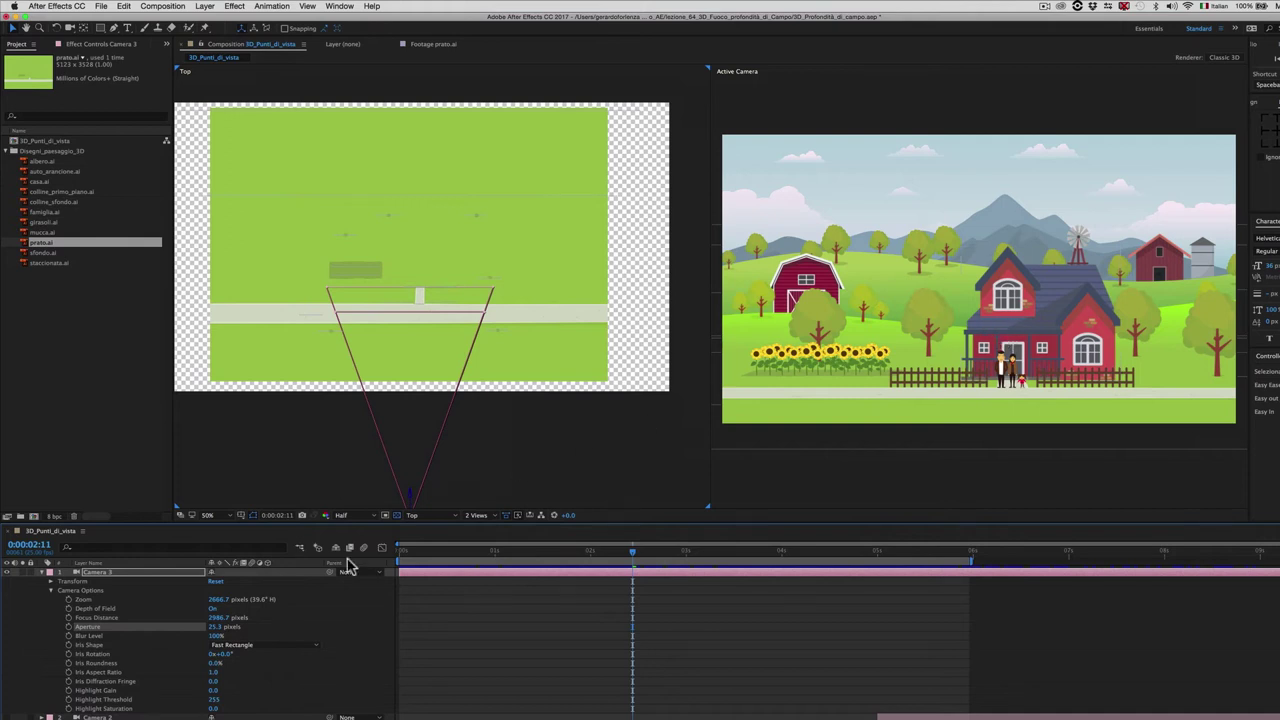
drag(212, 626, 259, 629)
click(211, 628)
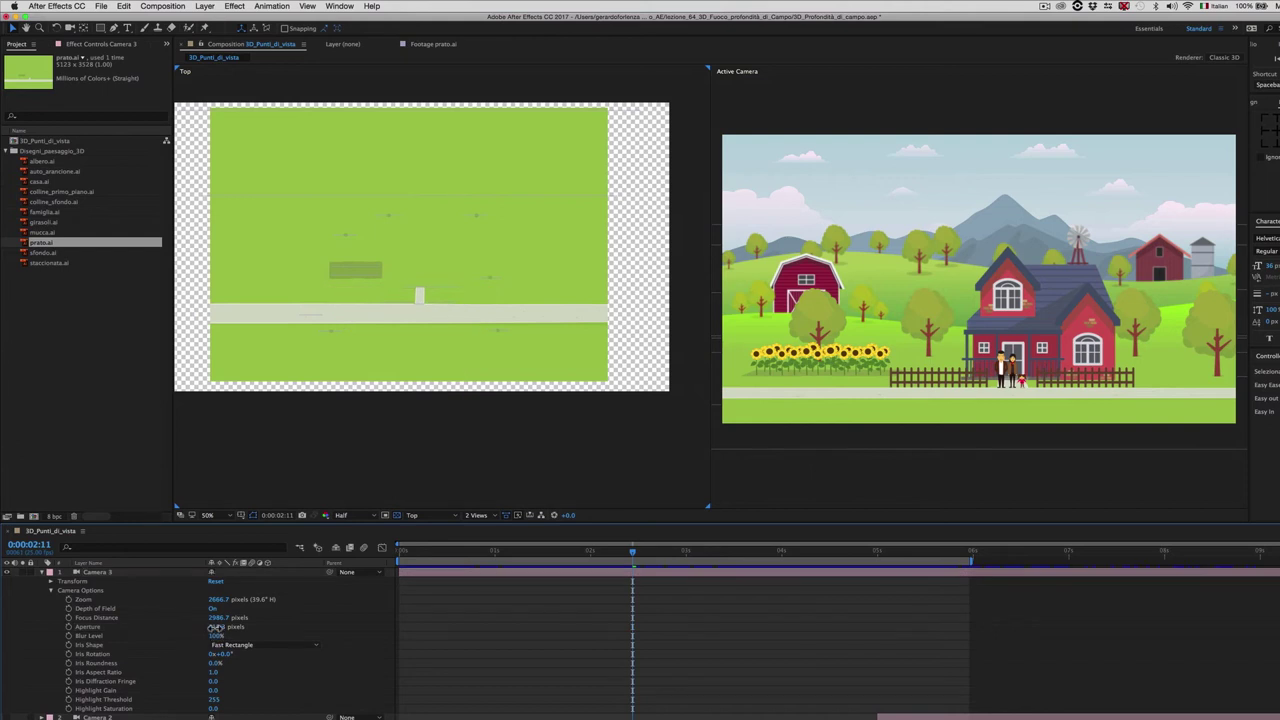
drag(213, 627, 466, 614)
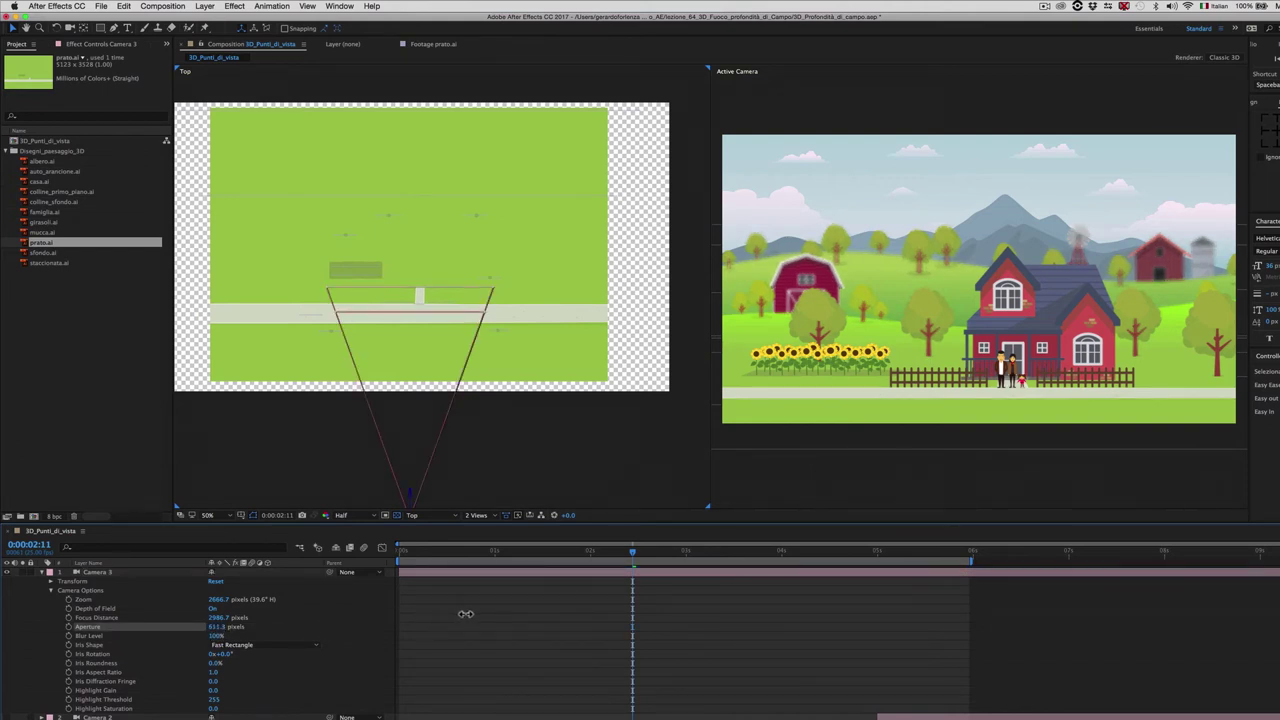
drag(480, 612, 491, 609)
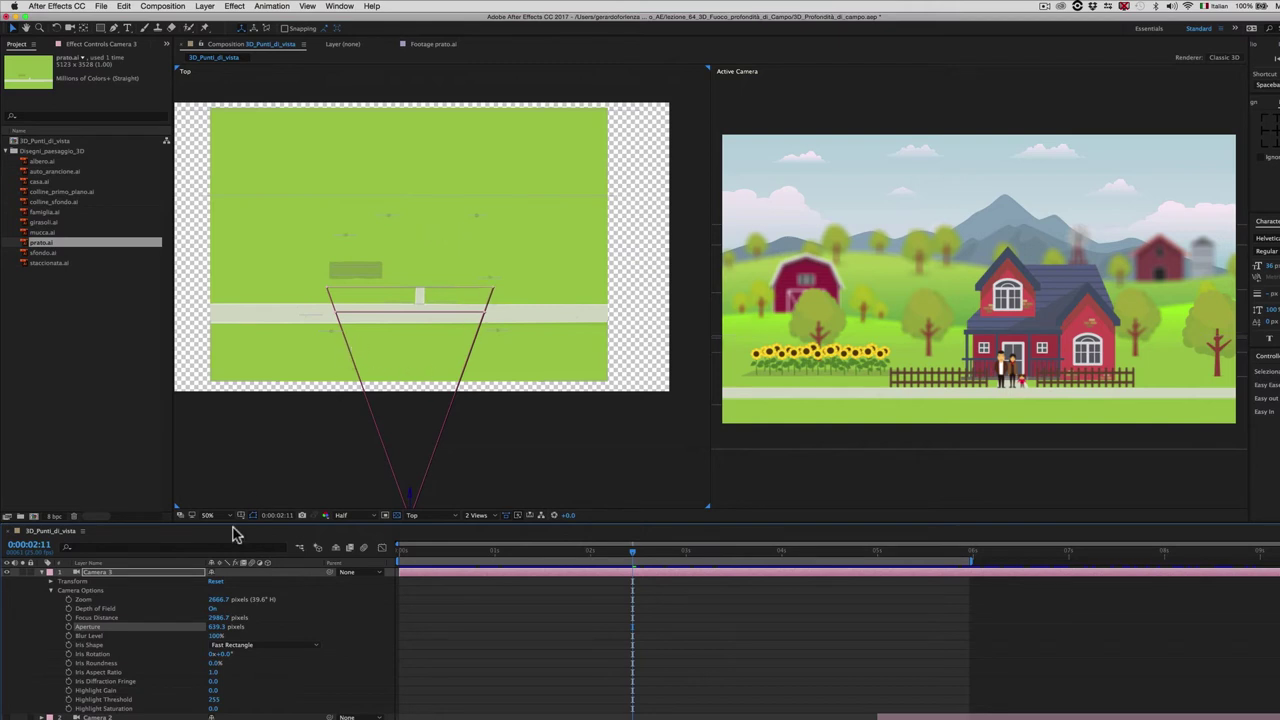
mouse_move(203, 628)
mouse_down()
mouse_move(129, 642)
mouse_move(187, 621)
mouse_up()
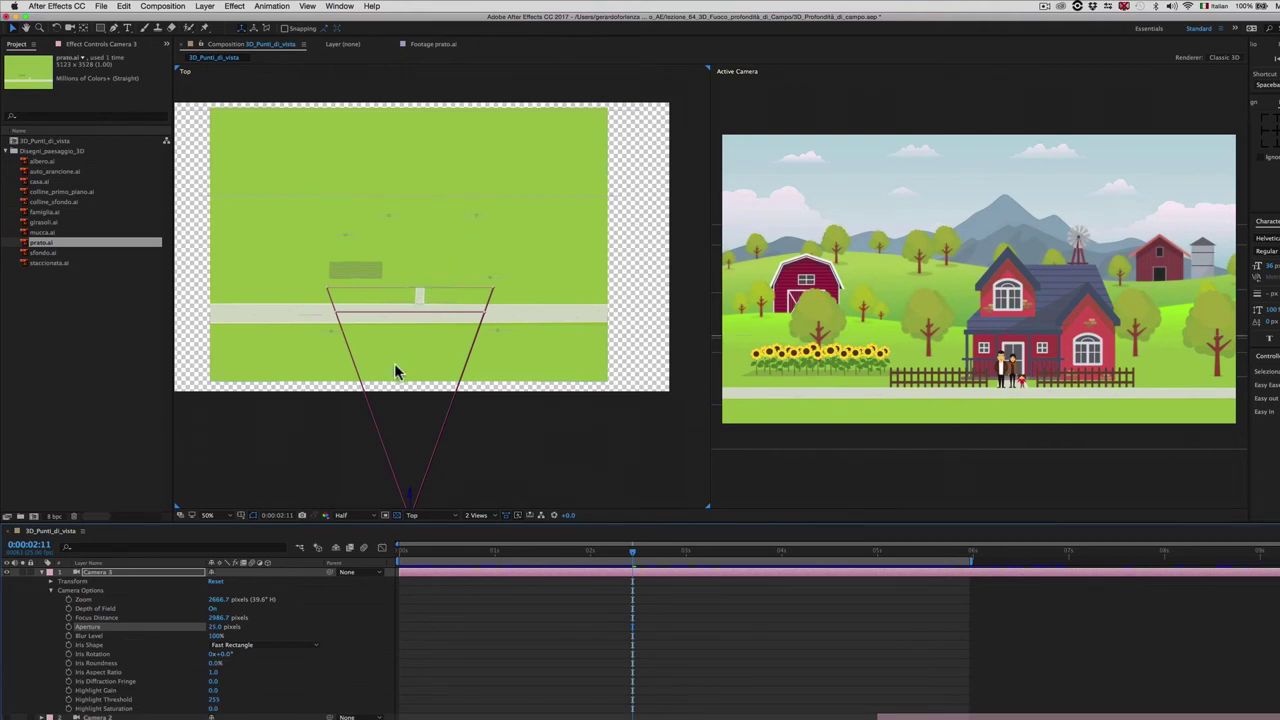
- Set Camera 3's Aperture to 139.0 pixels for a soft background blur, then select Blur Level
drag(215, 627, 415, 615)
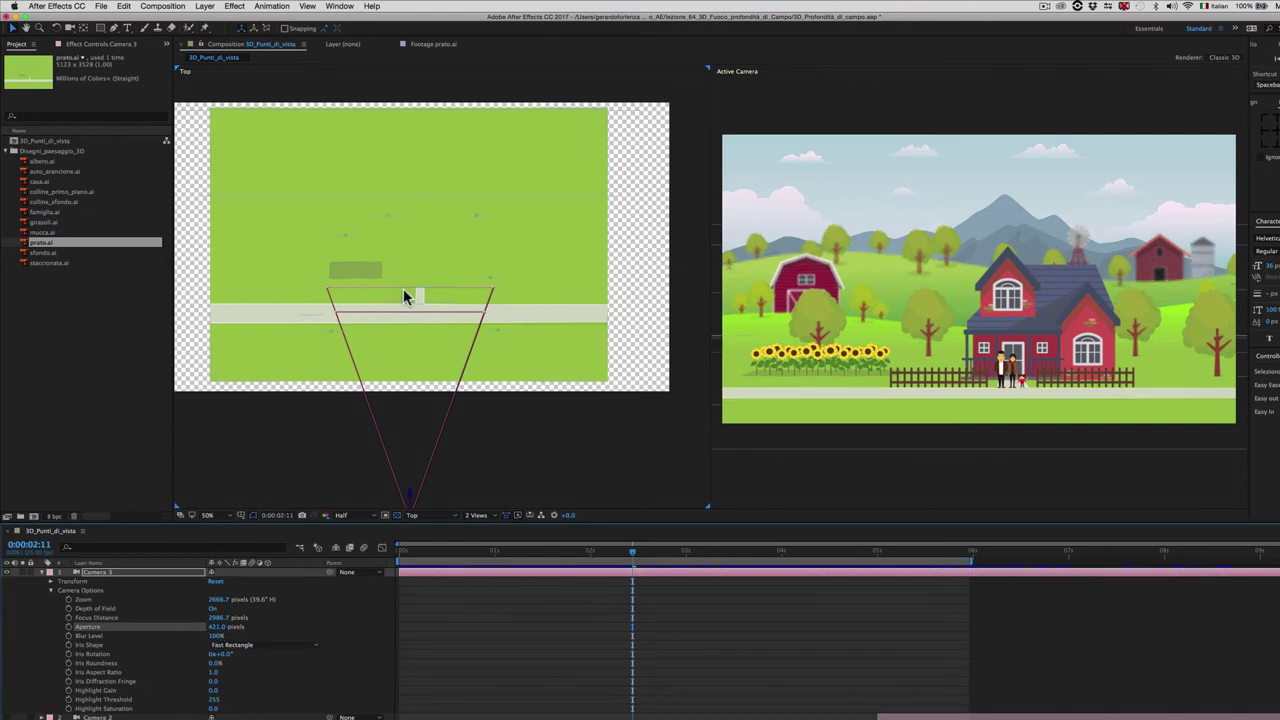
drag(218, 627, 268, 625)
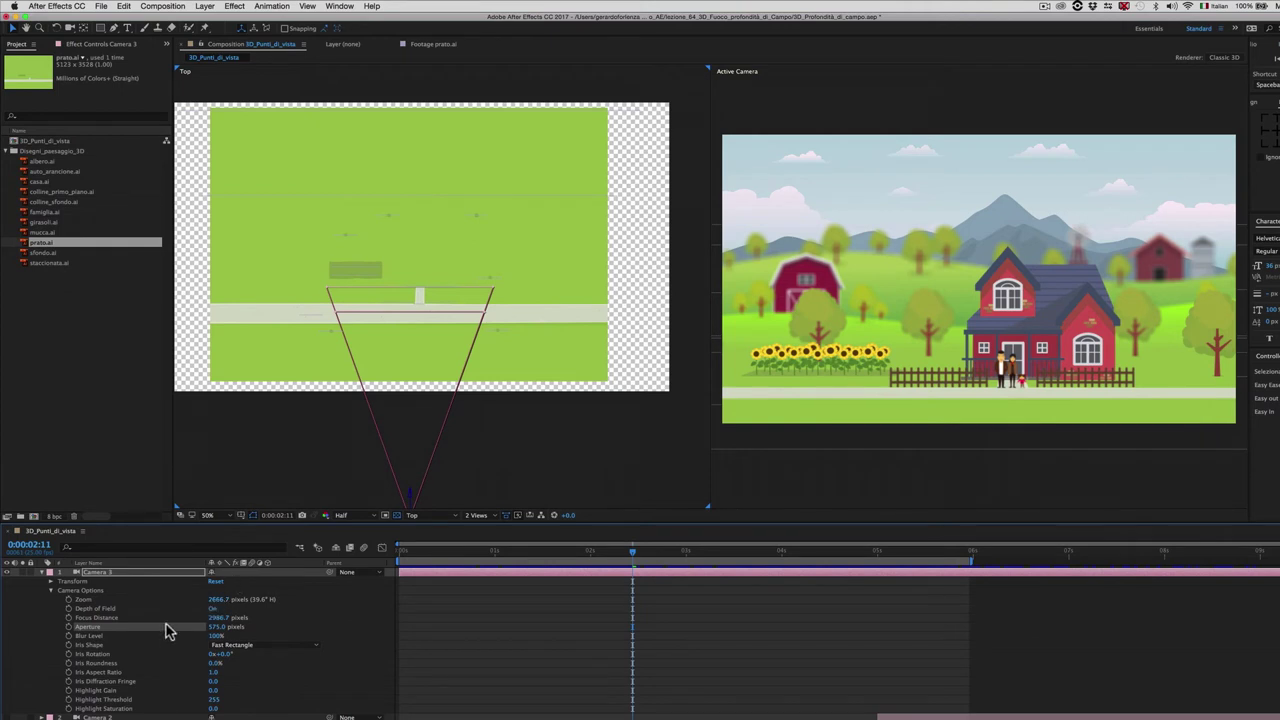
drag(218, 630, 200, 633)
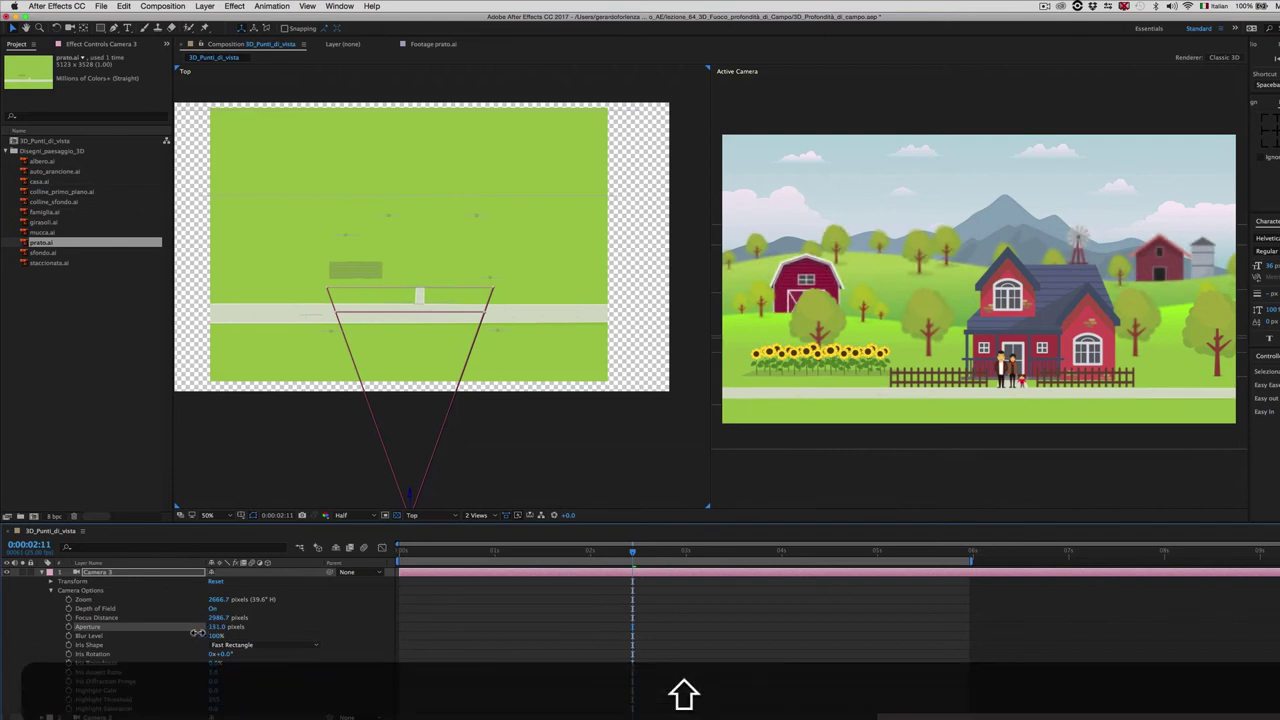
drag(201, 634, 205, 633)
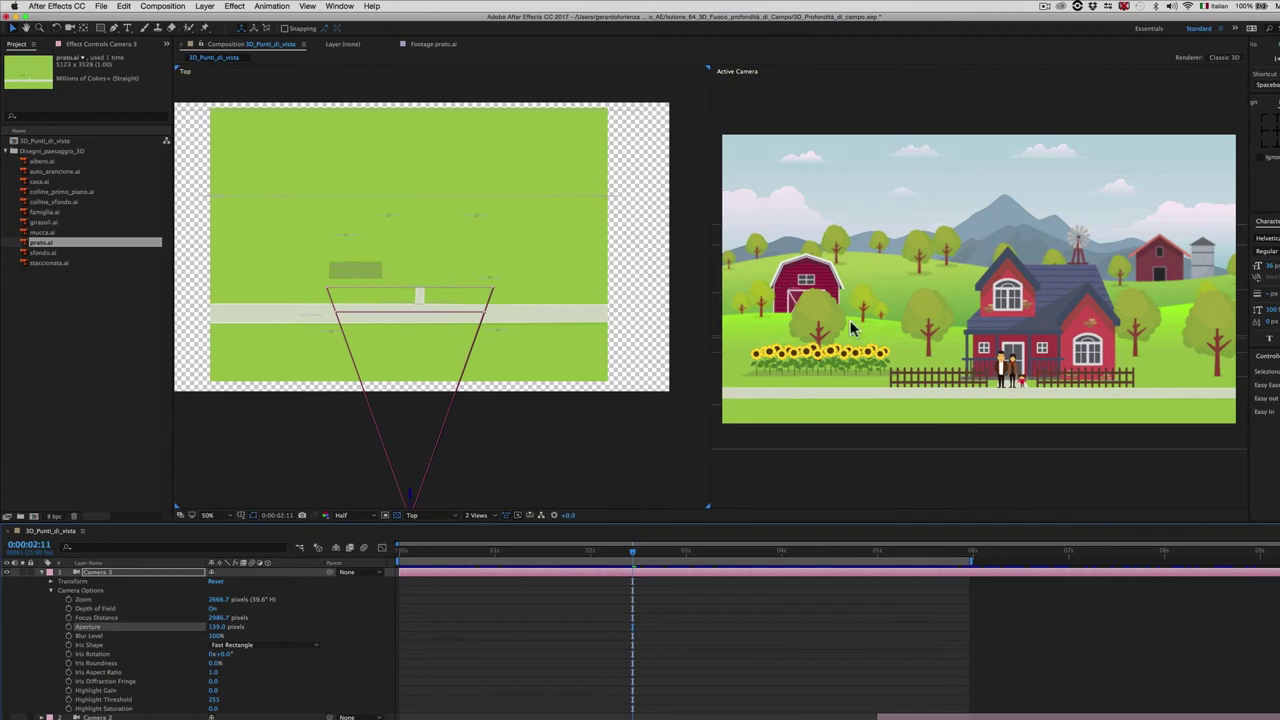
click(111, 638)
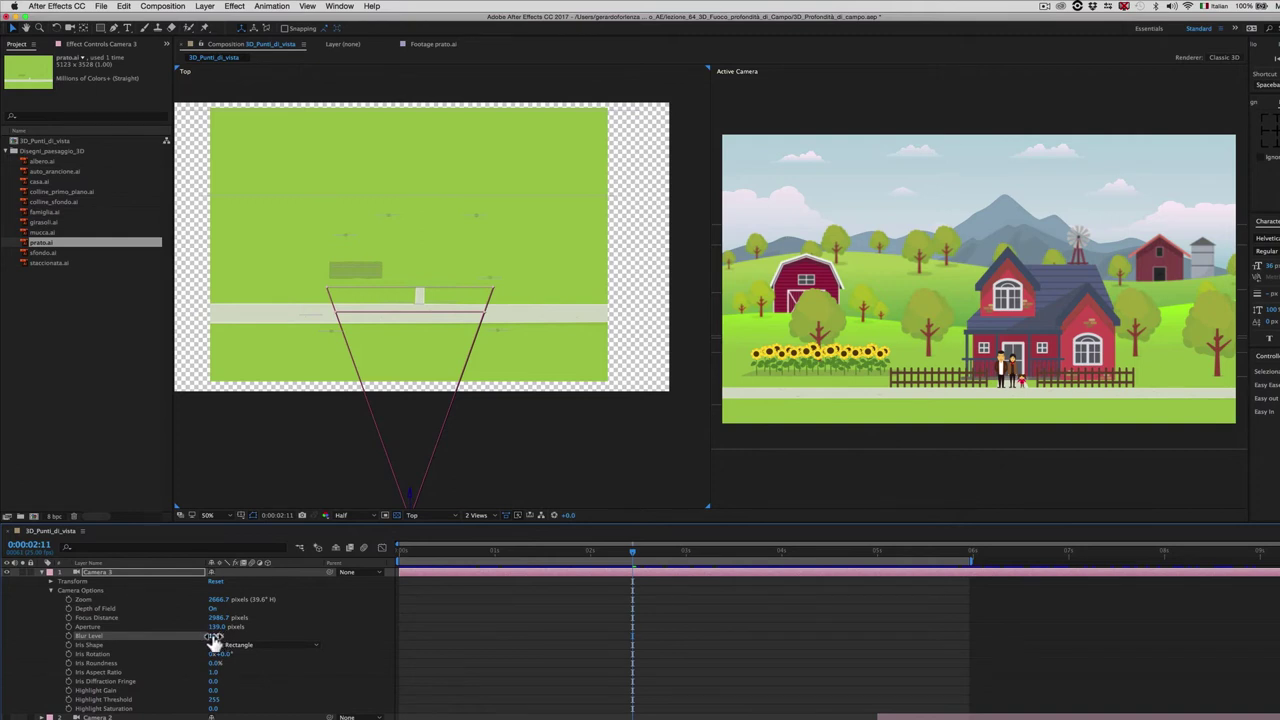
mouse_move(213, 640)
mouse_down()
mouse_move(264, 639)
mouse_move(199, 643)
mouse_up()
key(super+z)
key(super+z)
click(214, 627)
key(Return)
- Dolly Camera 3 forward to Position 960.0, 540.0, -1753.7
click(51, 582)
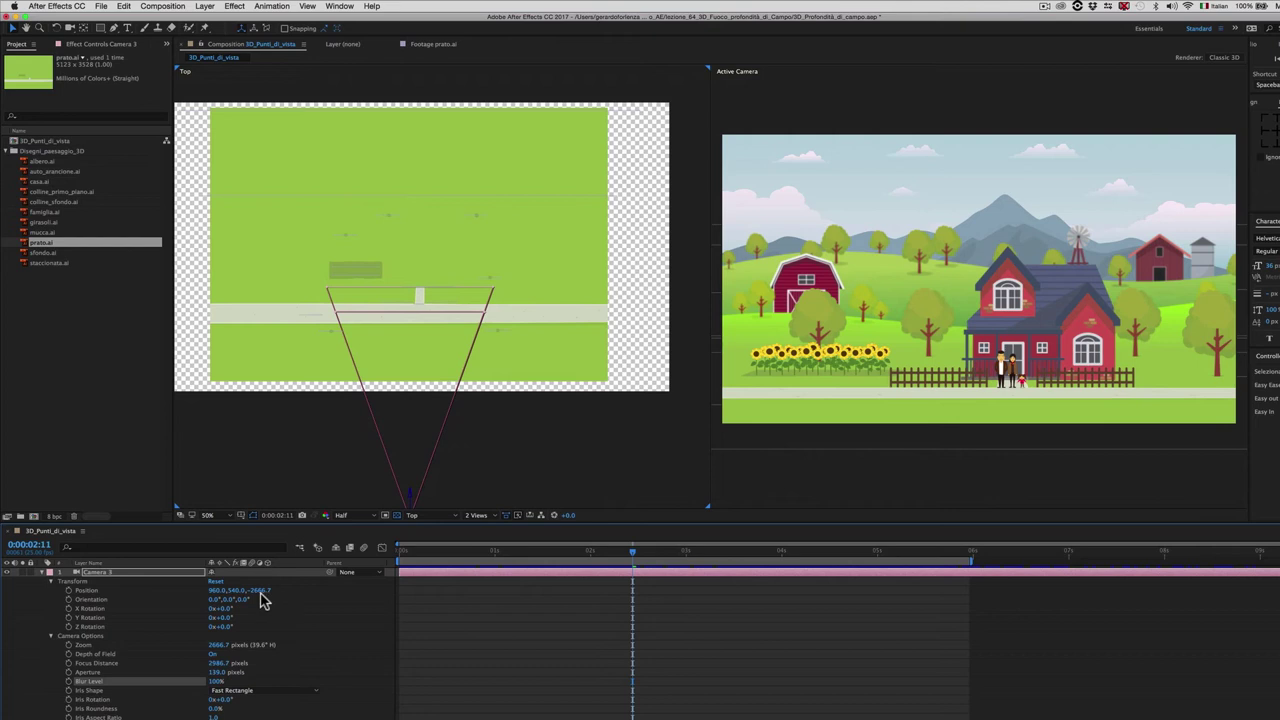
drag(258, 591, 536, 531)
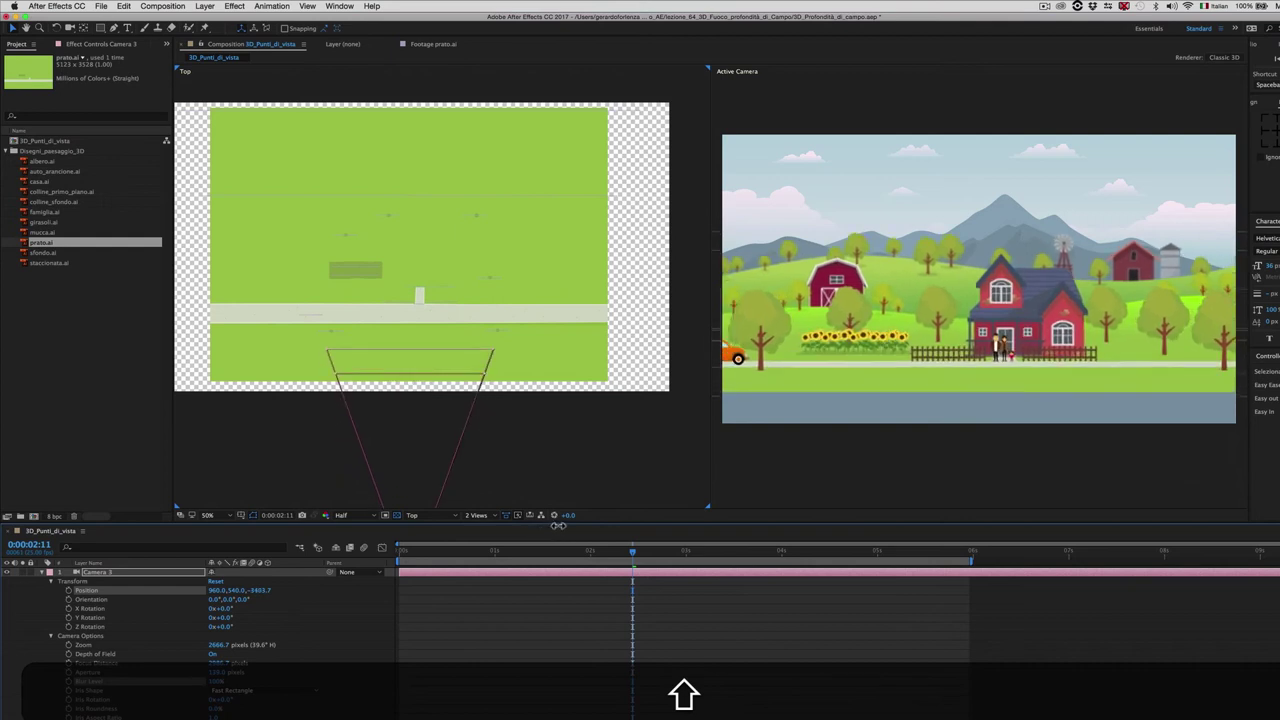
drag(558, 525, 623, 504)
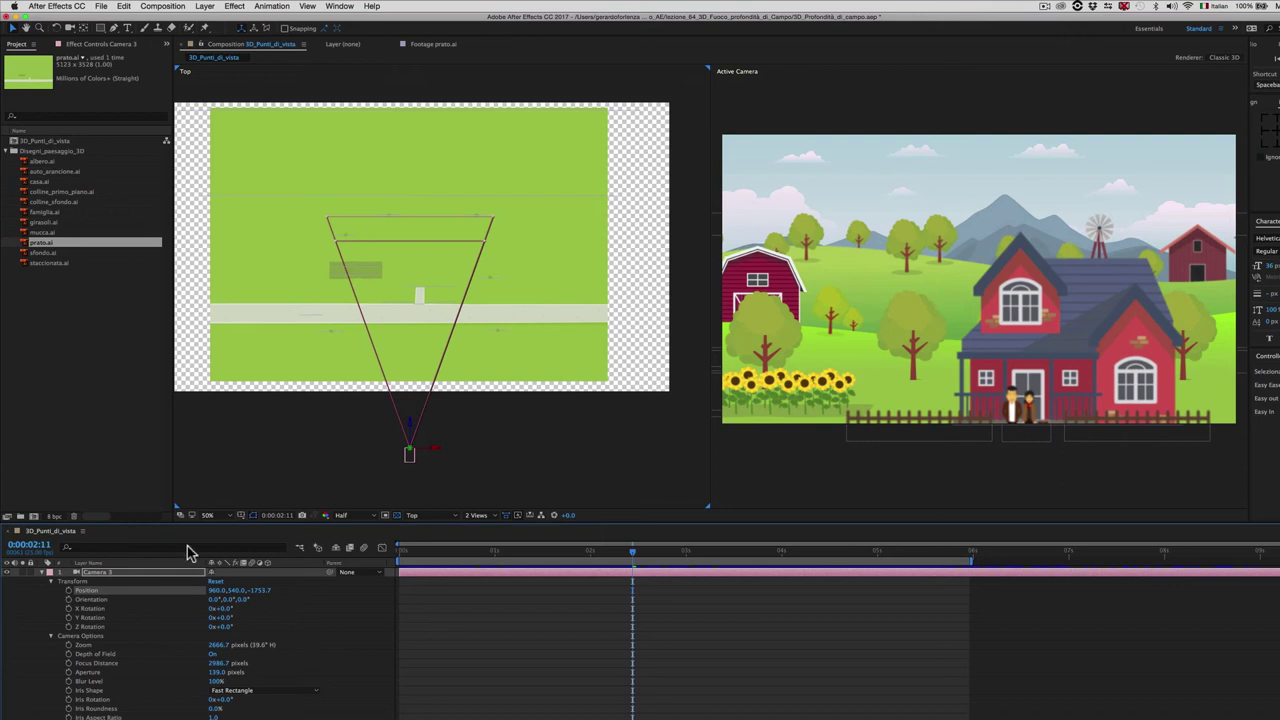
- Delete Camera 3, leaving Cameras 2 and 1, and bring up the 3D.mp4 video in QuickTime
click(143, 574)
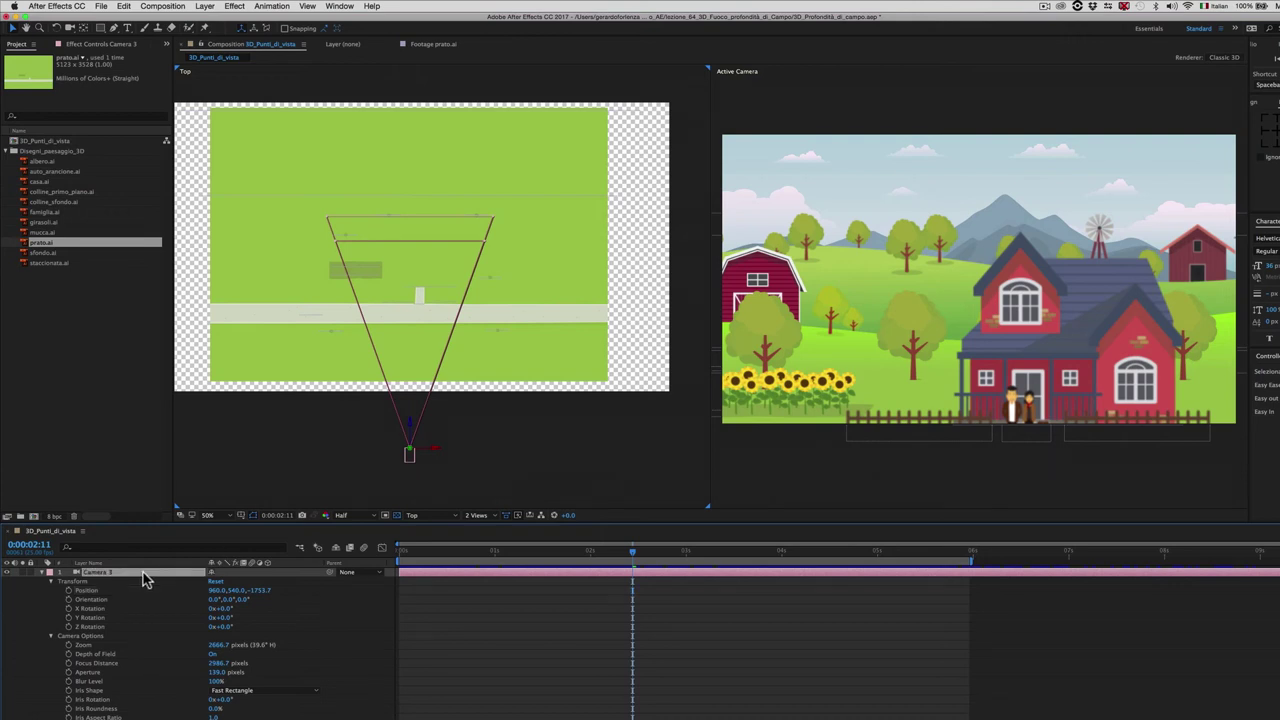
key(BackSpace)
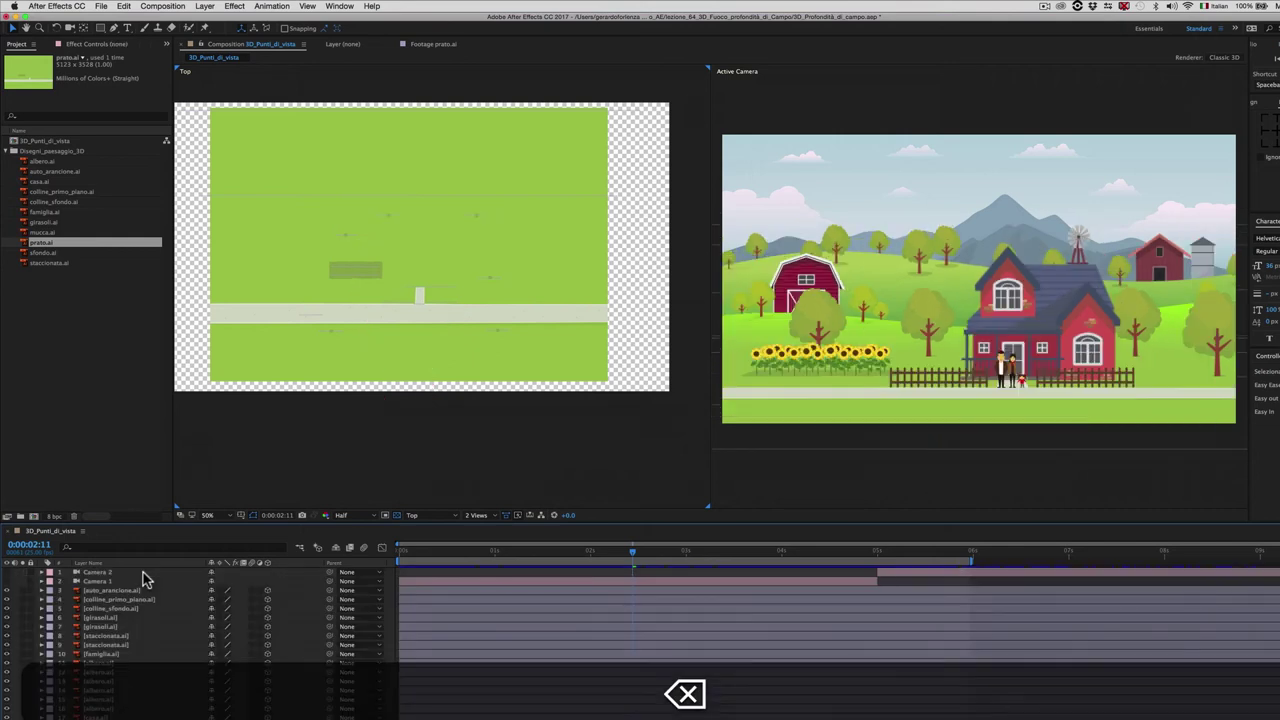
click(6, 582)
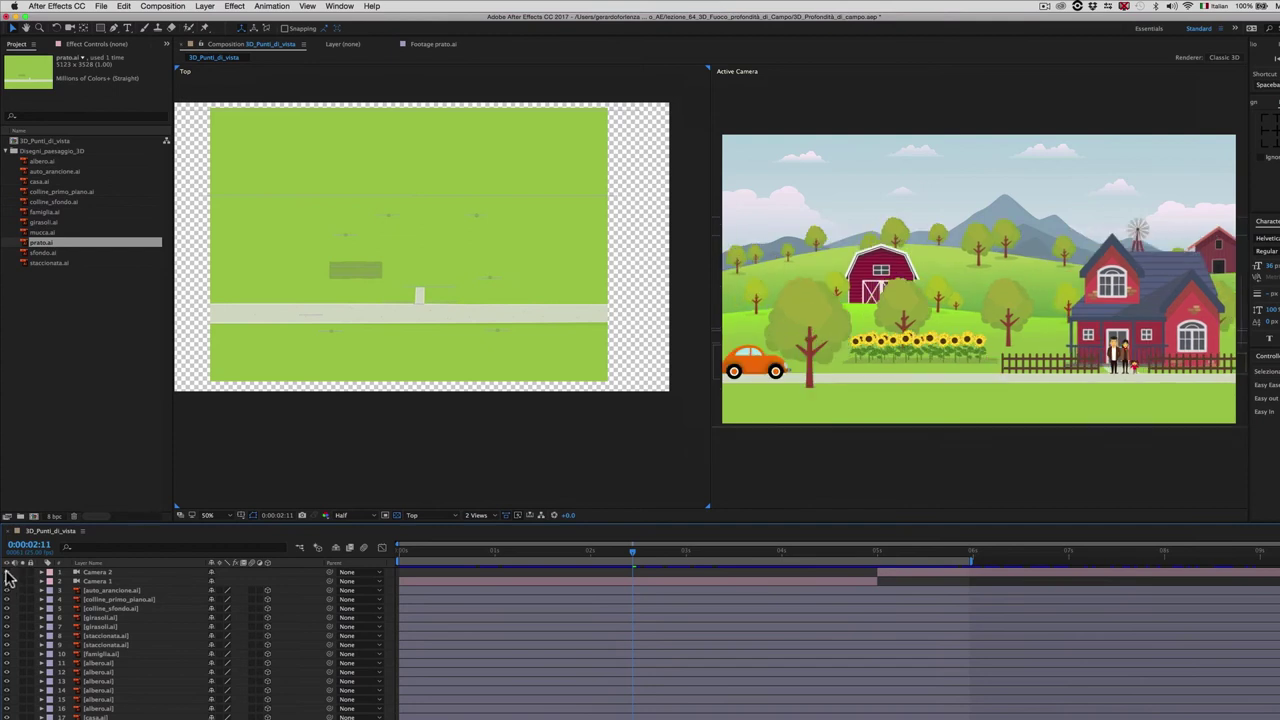
key(super+Tab)
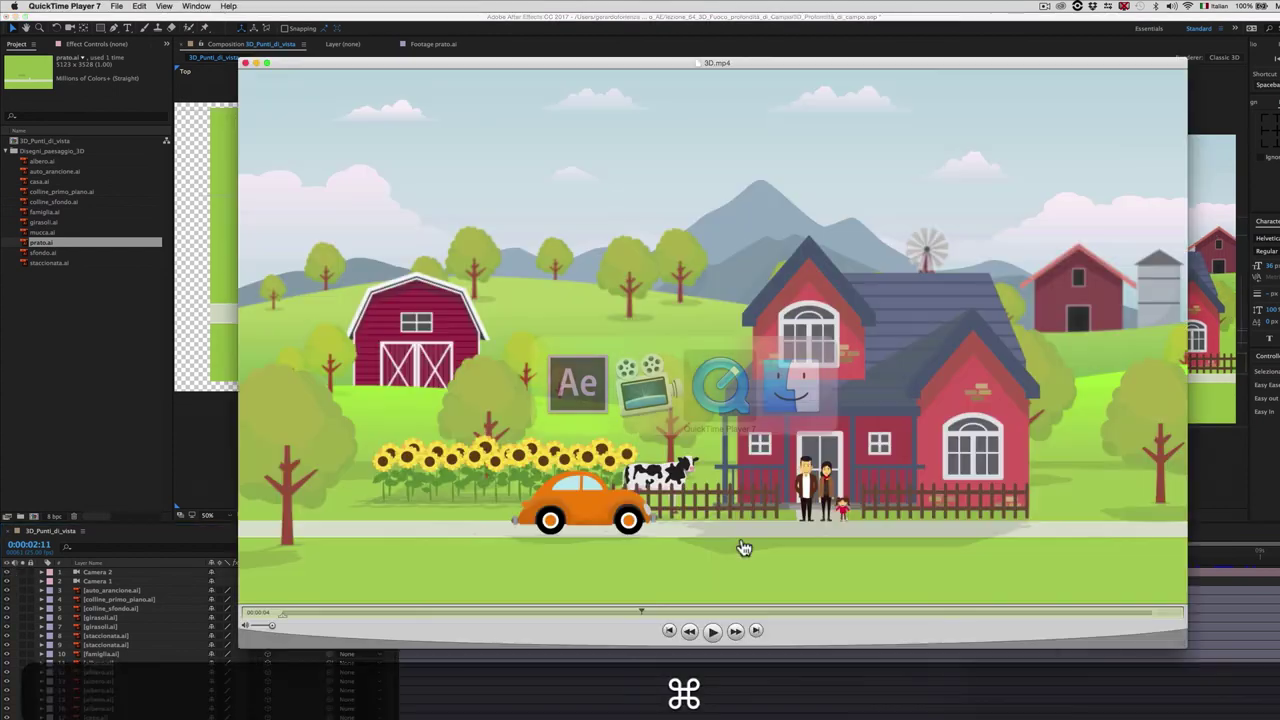
- Rewind 3D.mp4 to the start and scrub through to the final close shot of the family
mouse_move(640, 612)
mouse_down()
mouse_move(346, 624)
mouse_move(543, 610)
mouse_up()
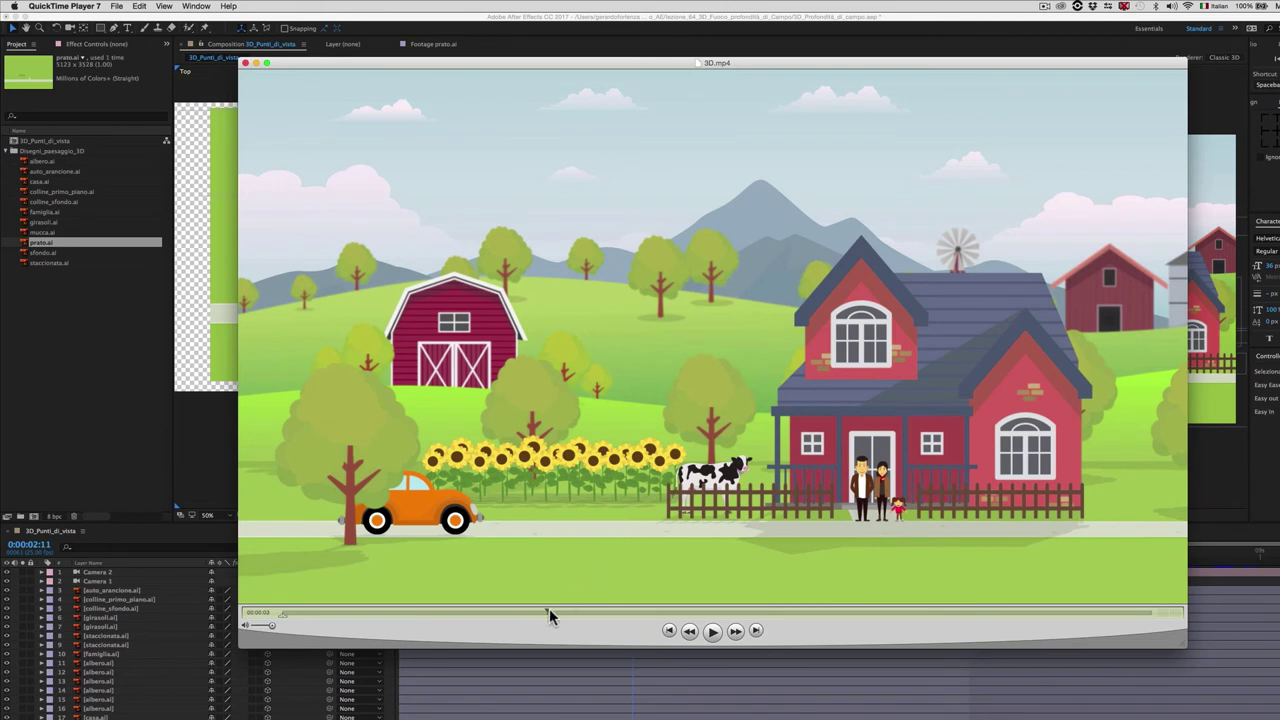
drag(549, 607, 1148, 618)
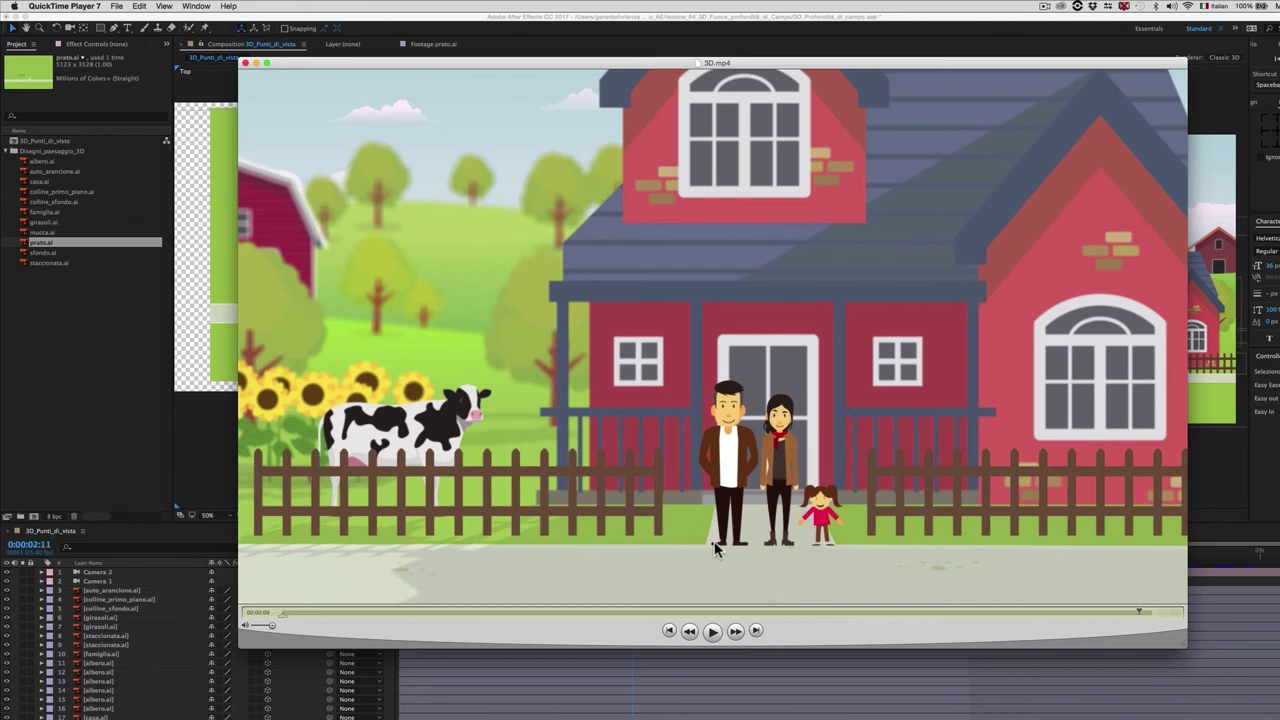
- Back in After Effects, turn Depth of Field on in Camera 1's Camera Options
click(1264, 566)
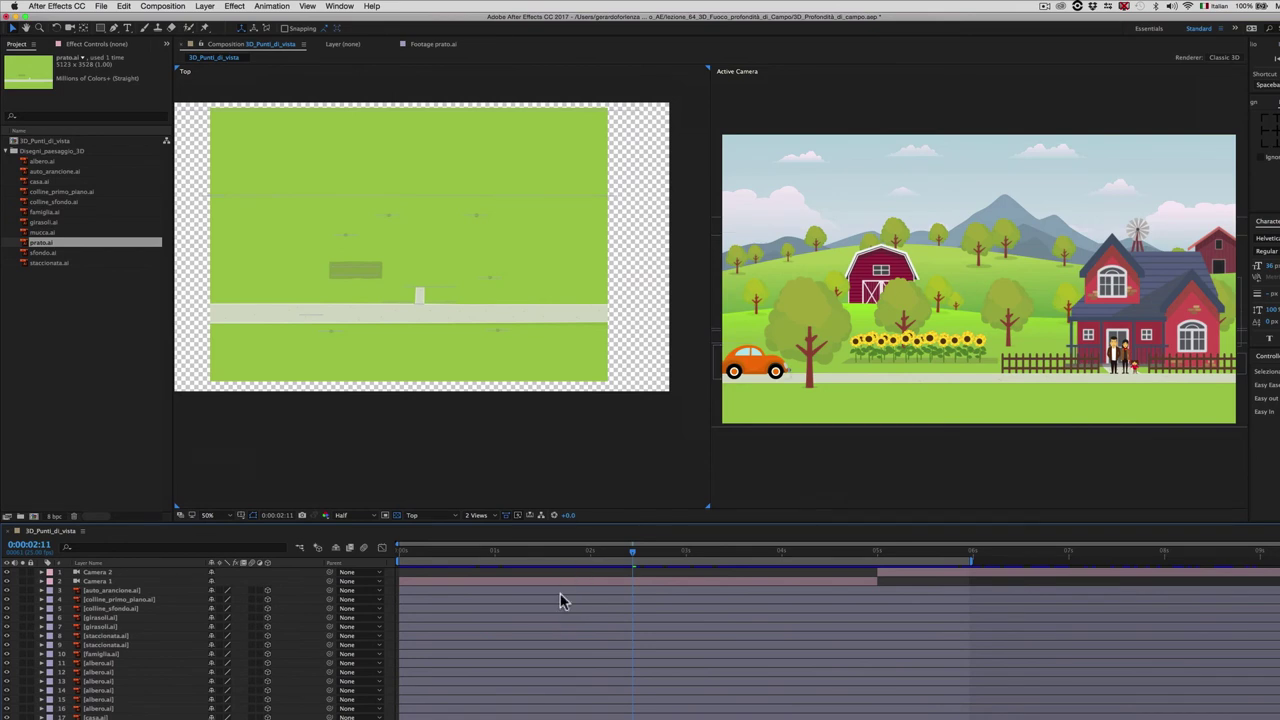
click(603, 579)
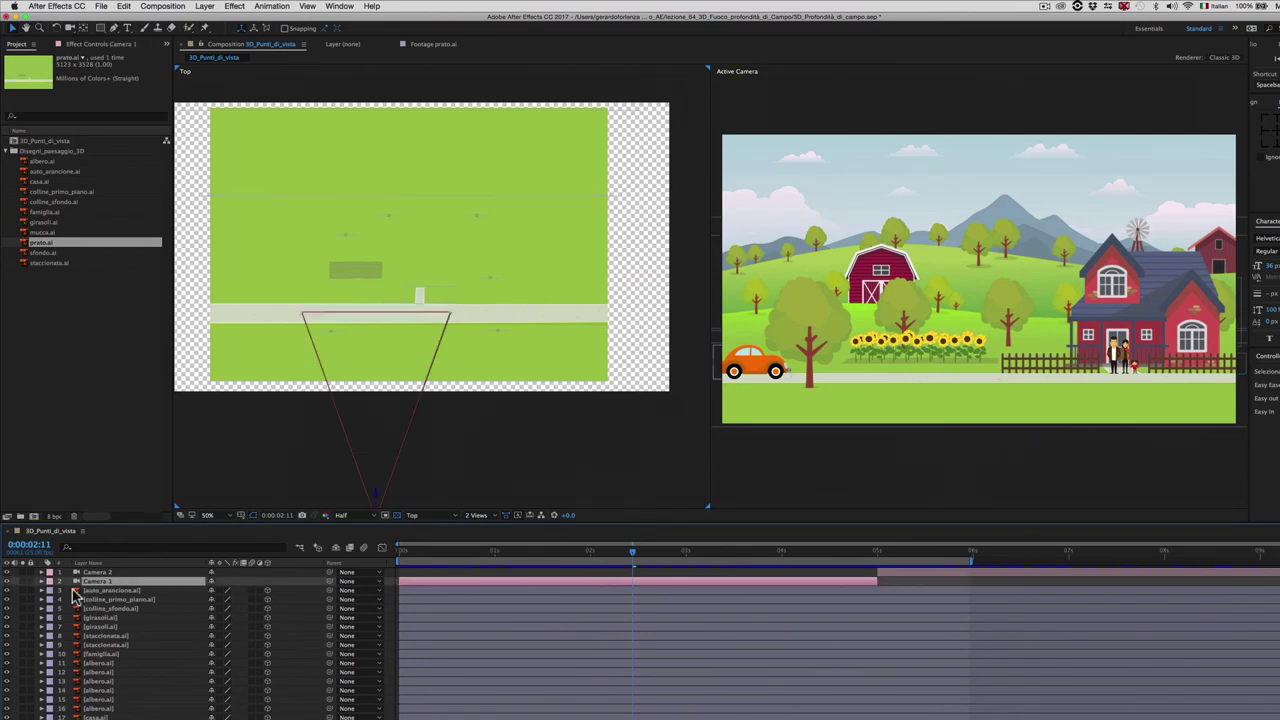
click(42, 582)
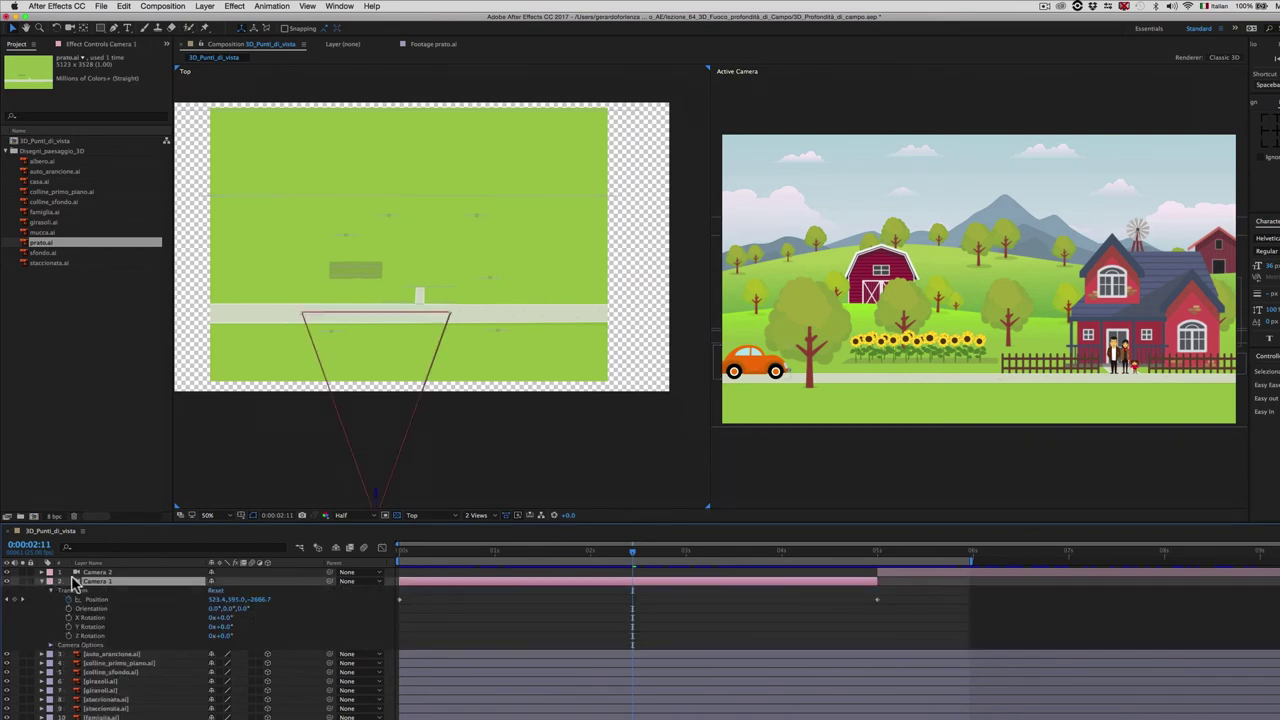
click(52, 647)
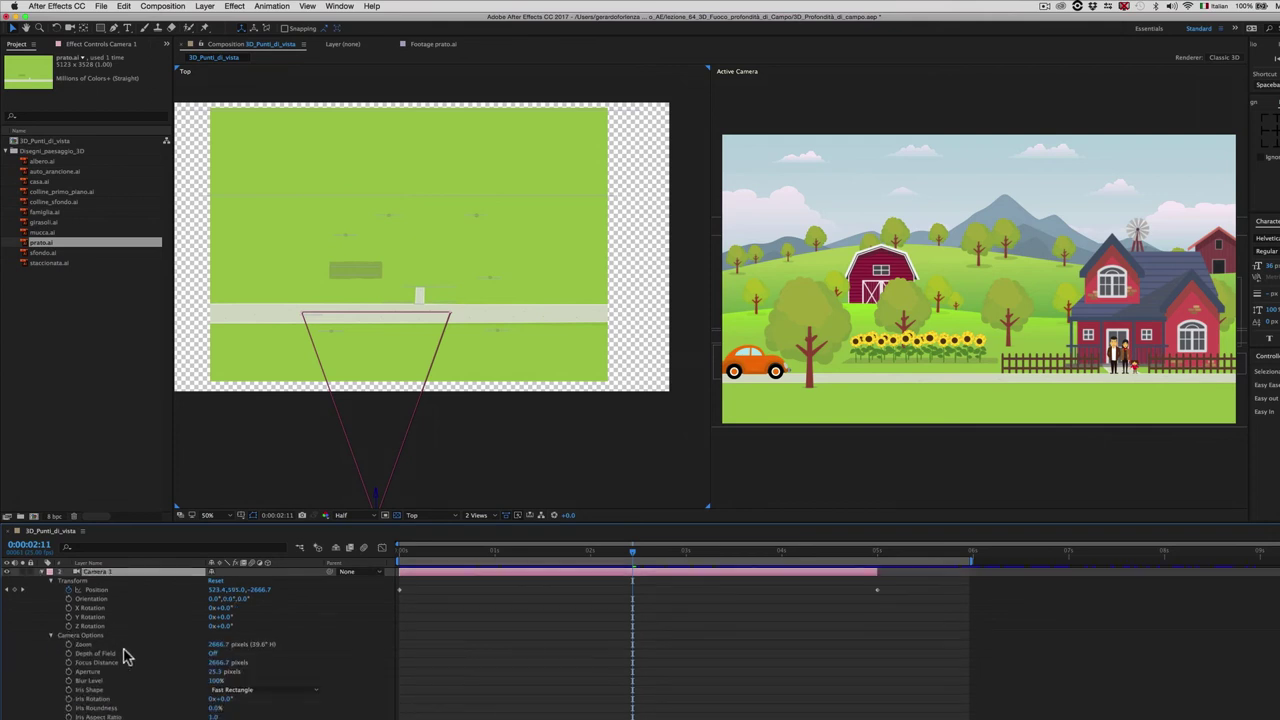
click(97, 655)
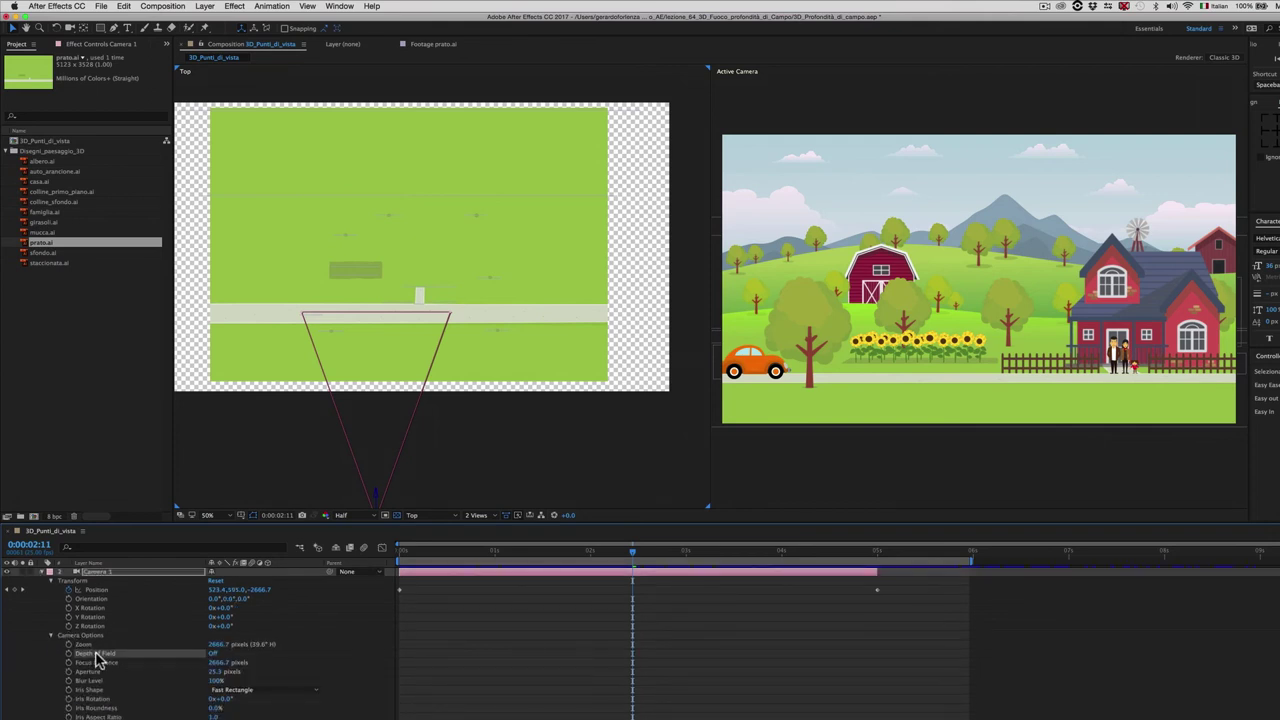
click(212, 655)
- Set Camera 1's Focus Distance to about 2636.7 and Aperture to about 110.3, previewing along the timeline
click(96, 663)
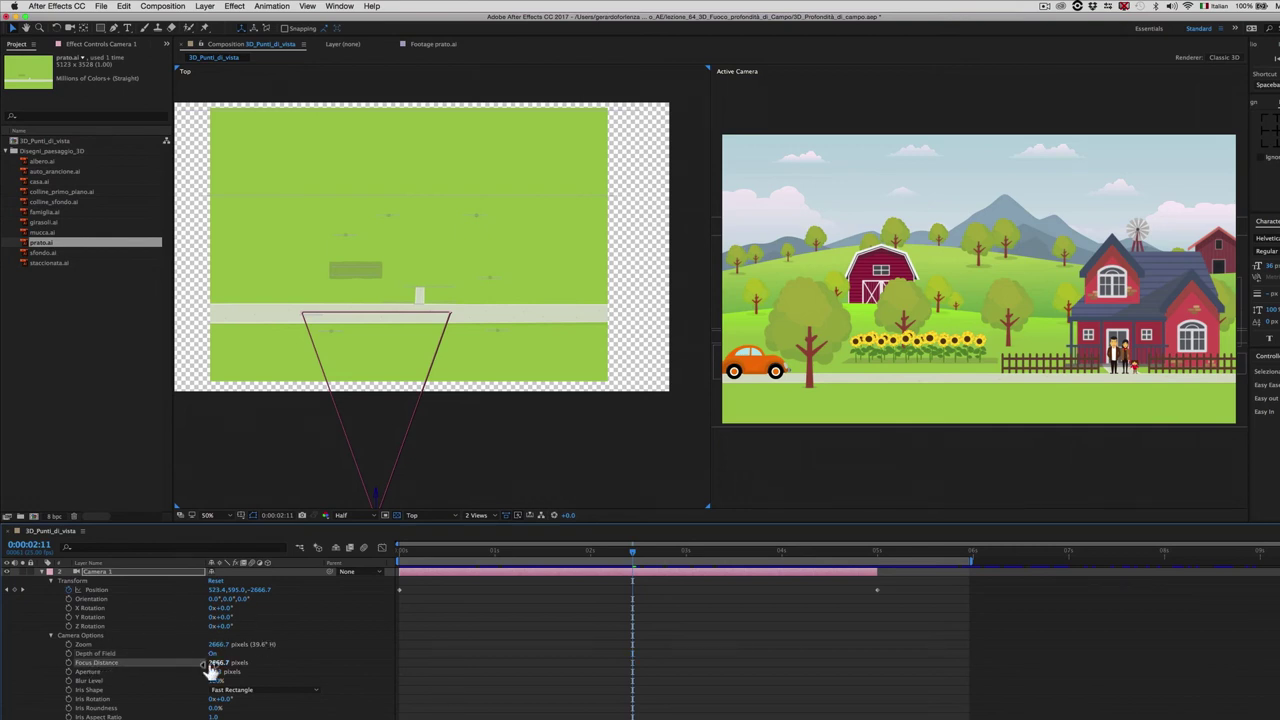
drag(215, 662, 205, 653)
mouse_move(205, 653)
mouse_down()
mouse_move(329, 646)
mouse_move(312, 651)
mouse_up()
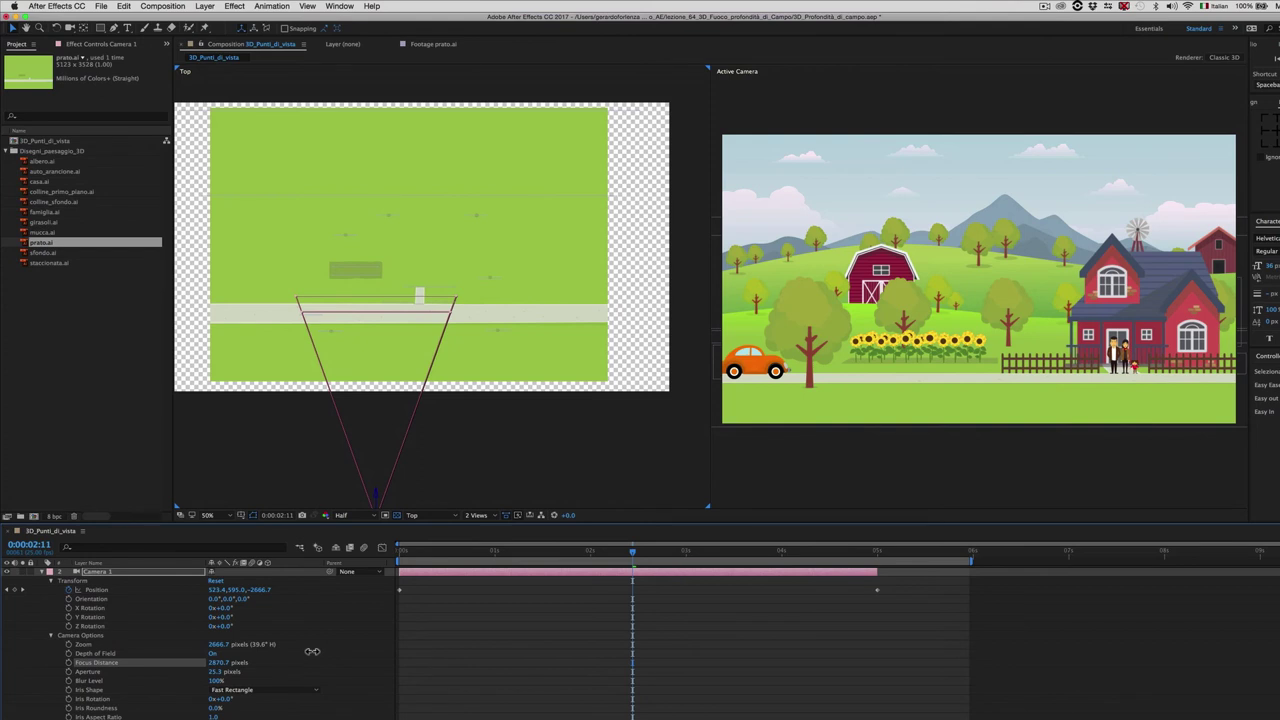
drag(312, 651, 216, 656)
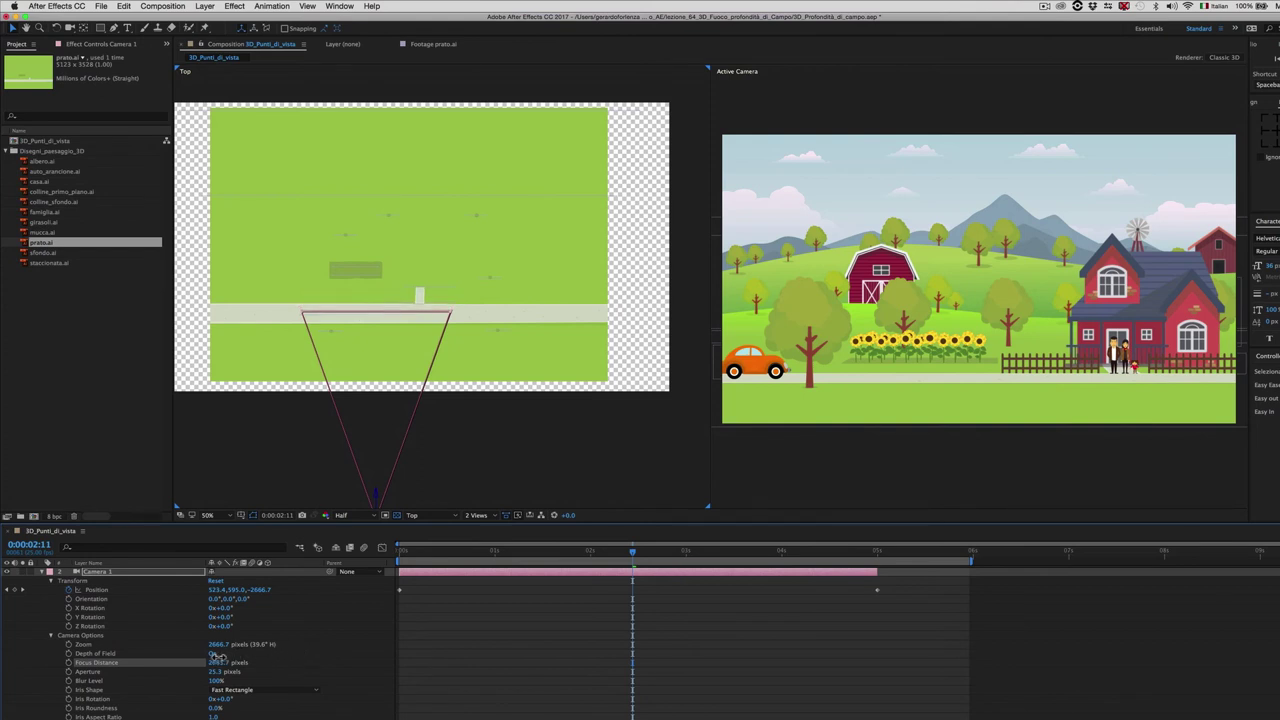
drag(216, 656, 190, 659)
click(220, 673)
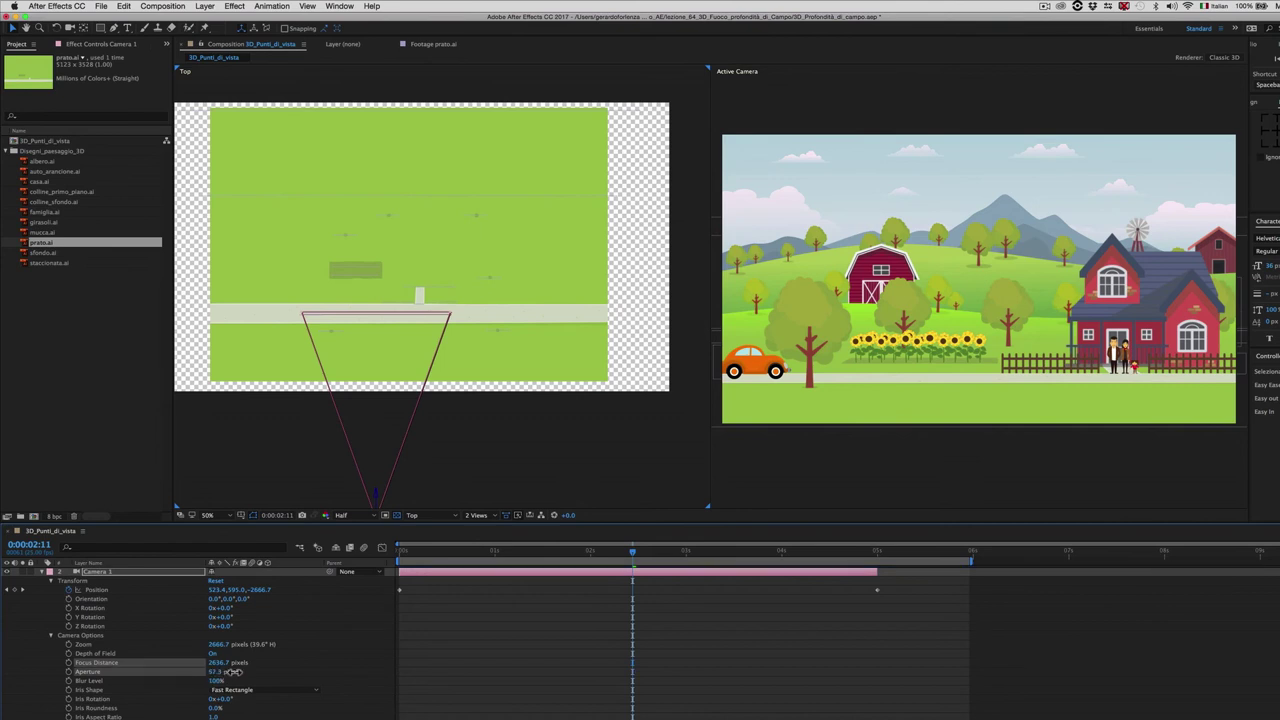
drag(252, 666, 244, 673)
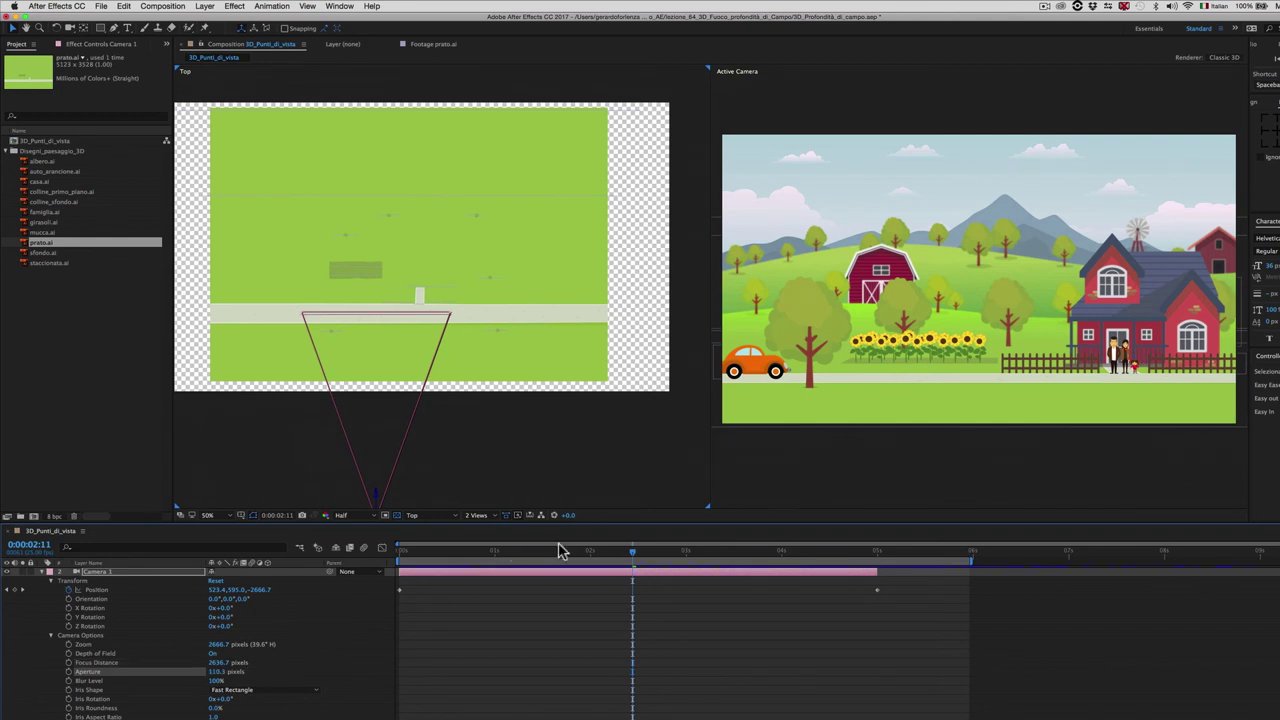
mouse_move(632, 558)
mouse_down()
mouse_move(483, 568)
mouse_move(774, 558)
mouse_up()
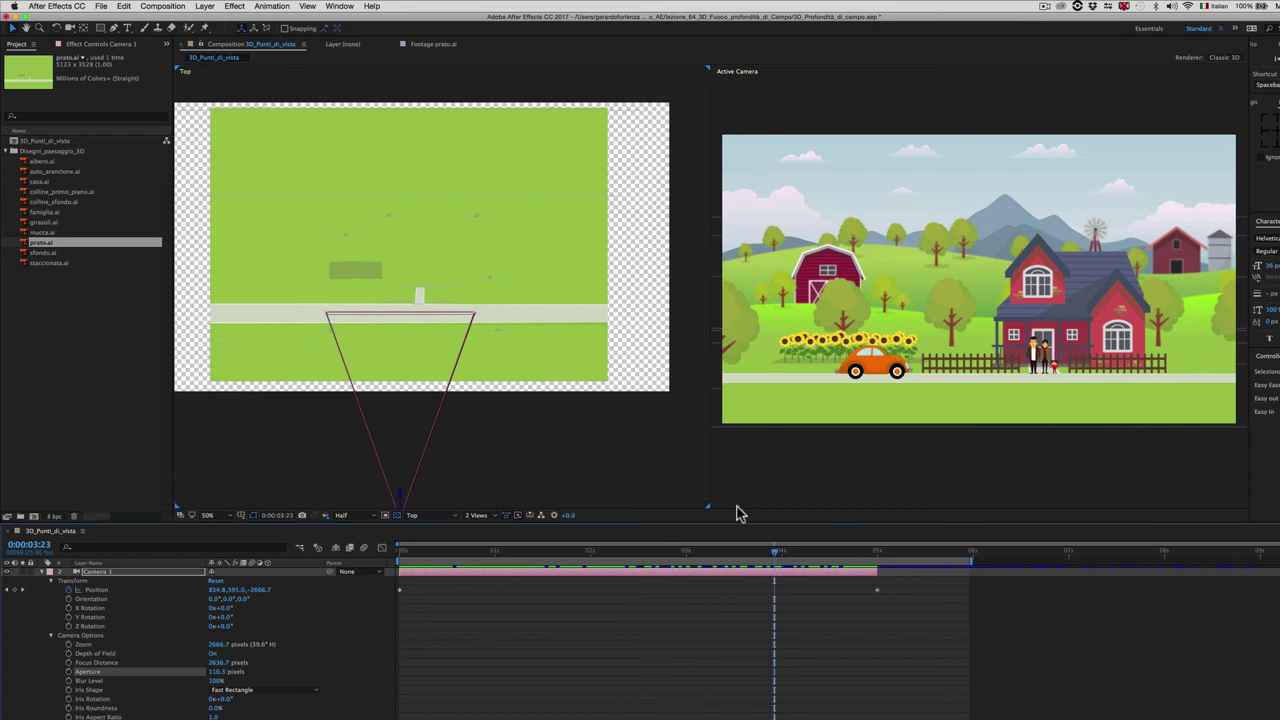
- Collapse Camera 1 and turn Depth of Field on in Camera 2's Camera Options
drag(810, 551, 904, 555)
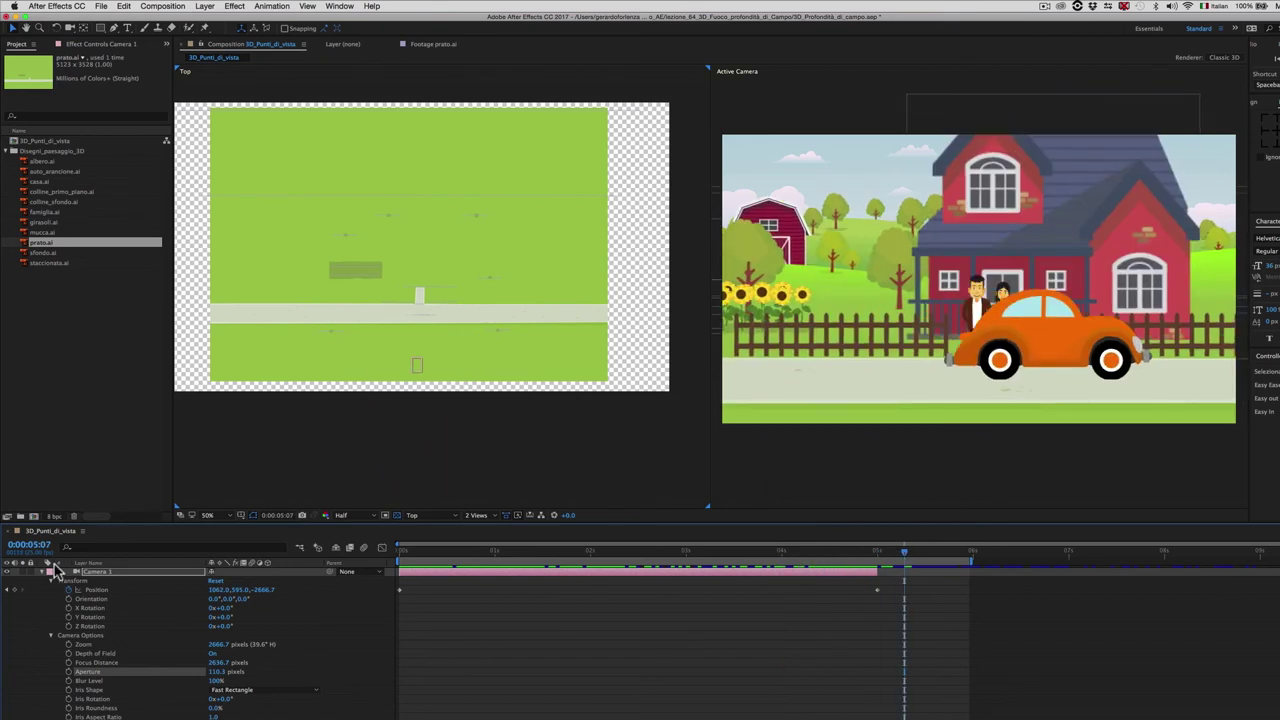
click(42, 573)
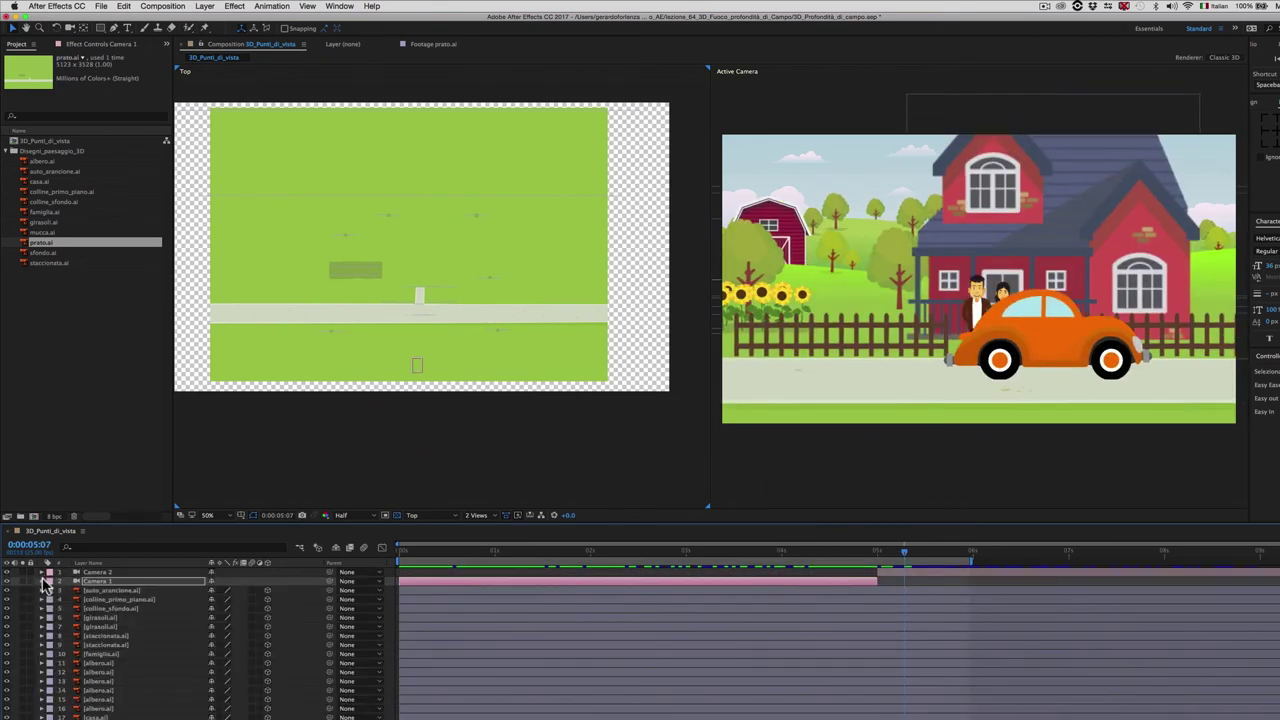
click(42, 573)
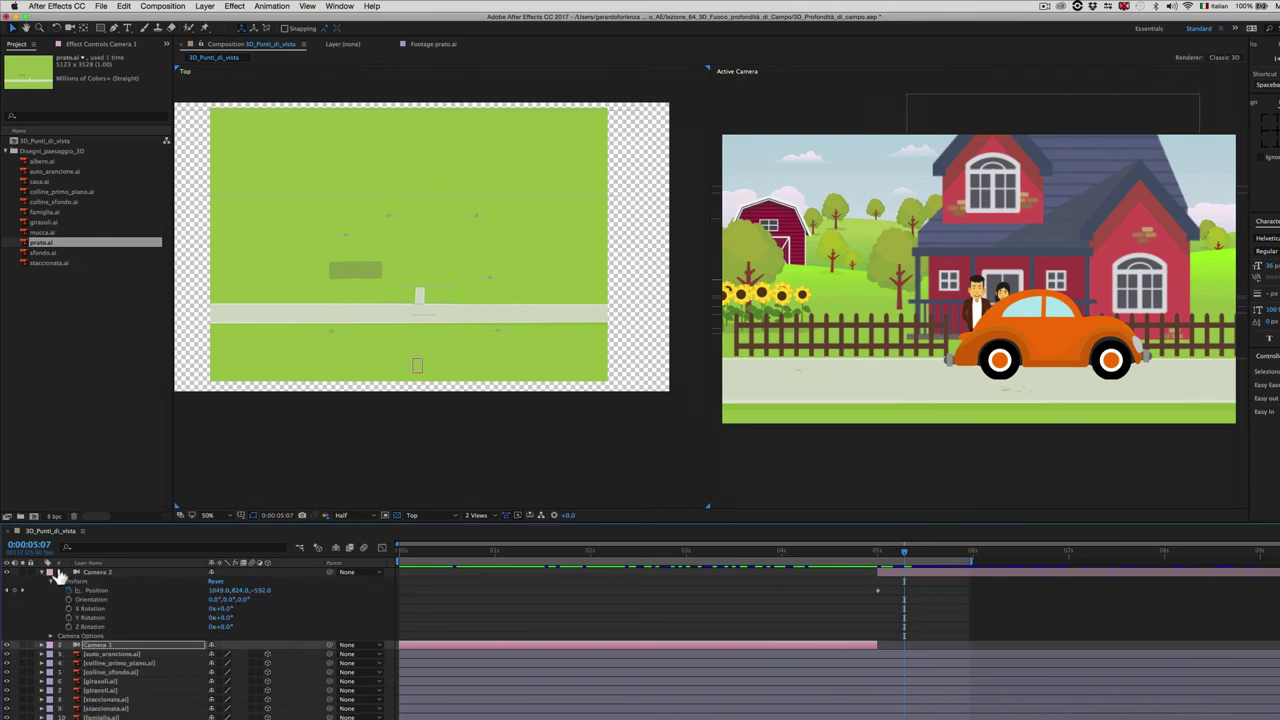
click(52, 636)
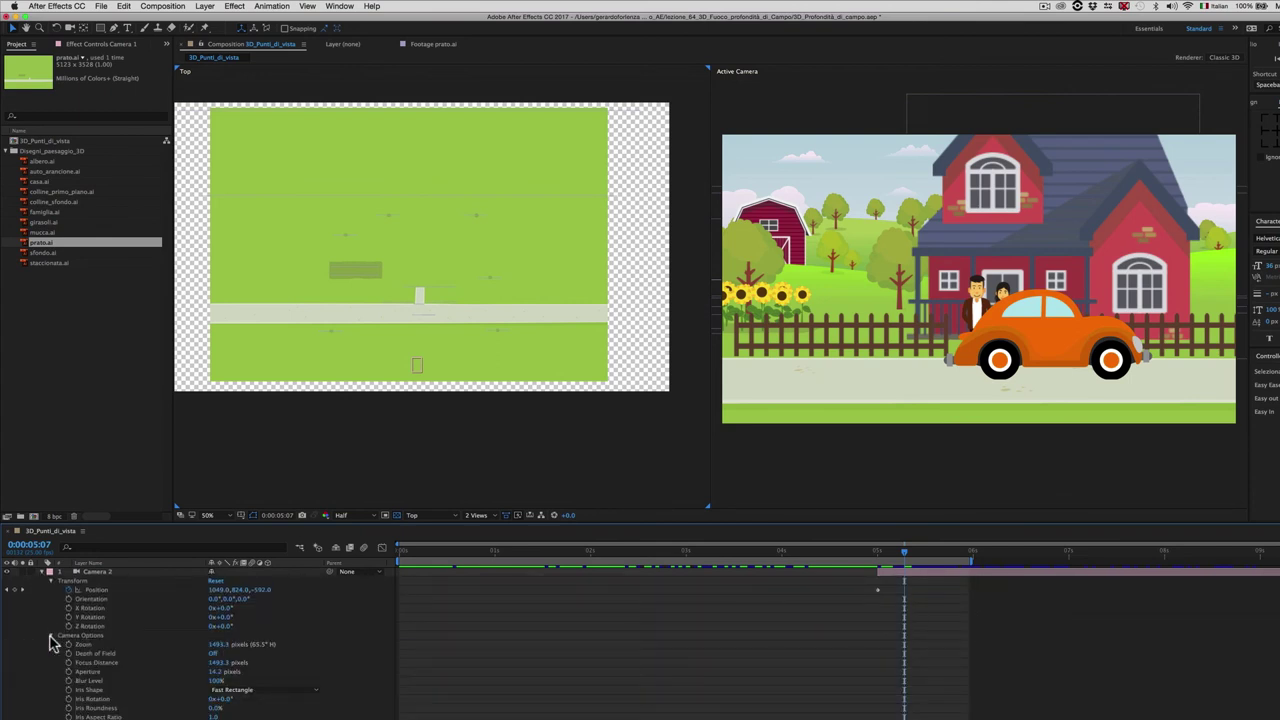
click(213, 655)
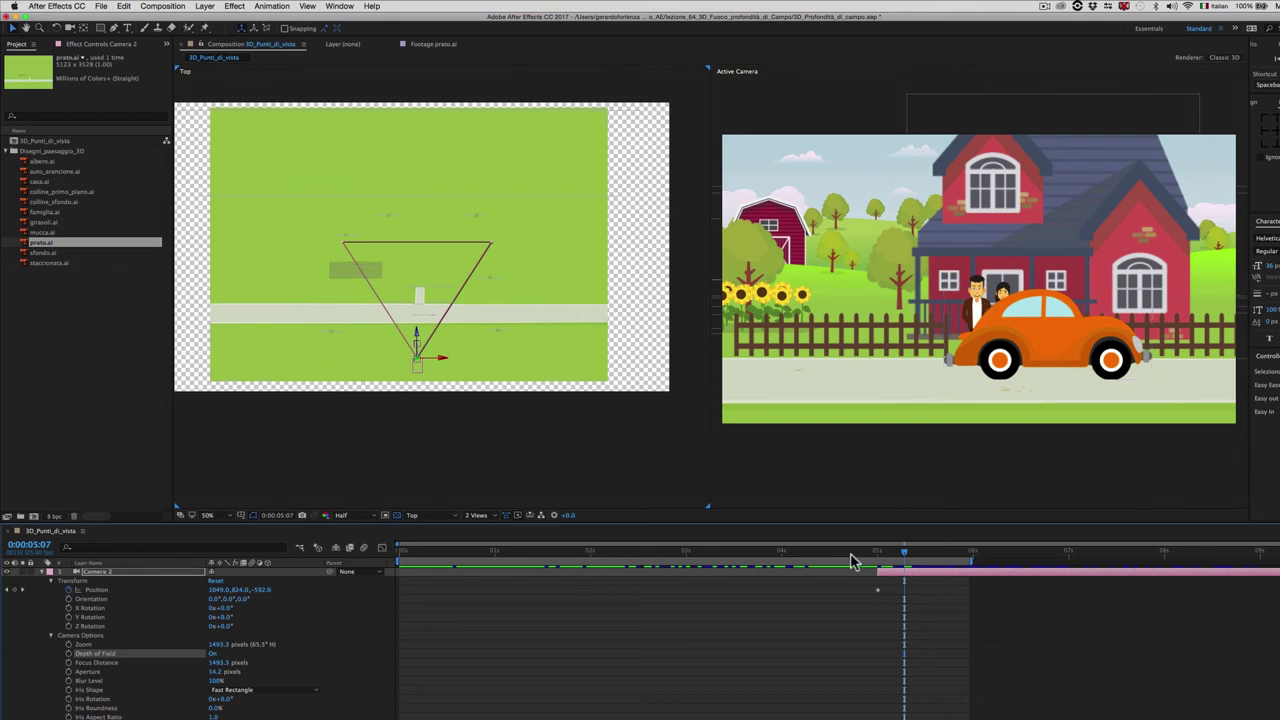
- At 5 seconds, set Camera 2's Focus Distance to 713.3 and Aperture to 87.2 pixels
drag(904, 558, 877, 560)
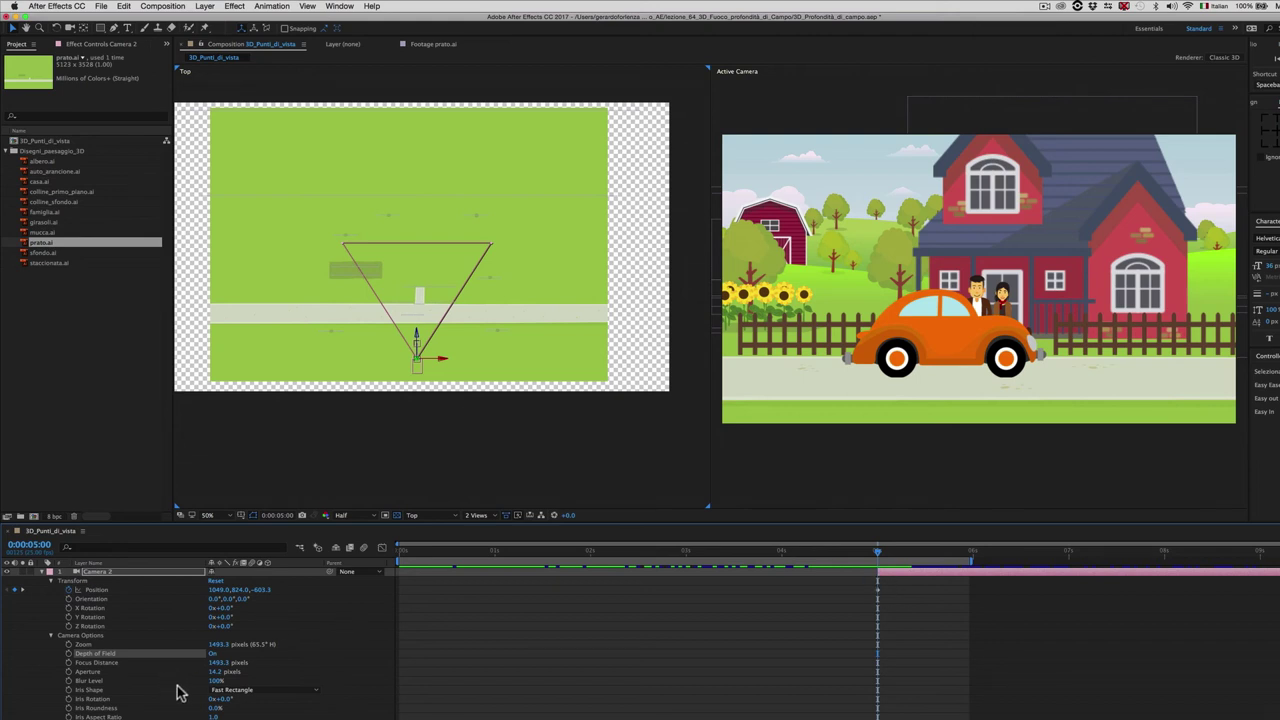
mouse_move(226, 662)
mouse_down()
mouse_move(240, 662)
mouse_move(171, 662)
mouse_up()
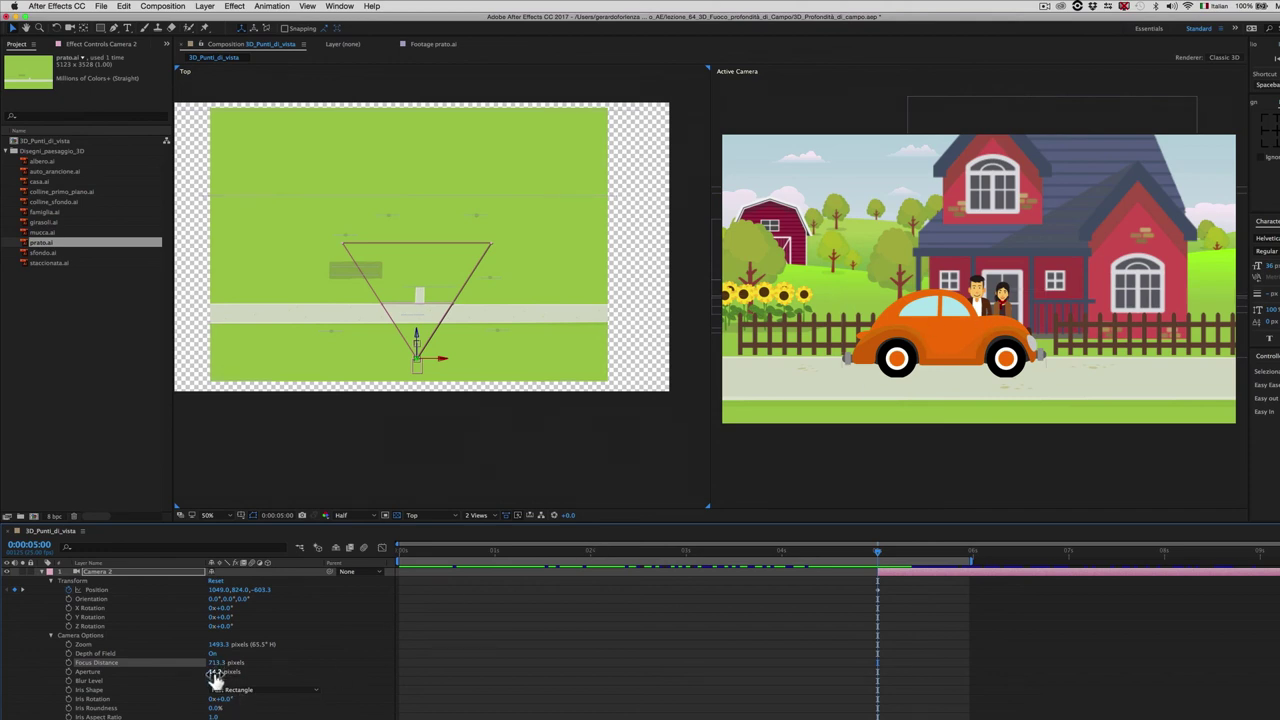
drag(213, 677, 256, 671)
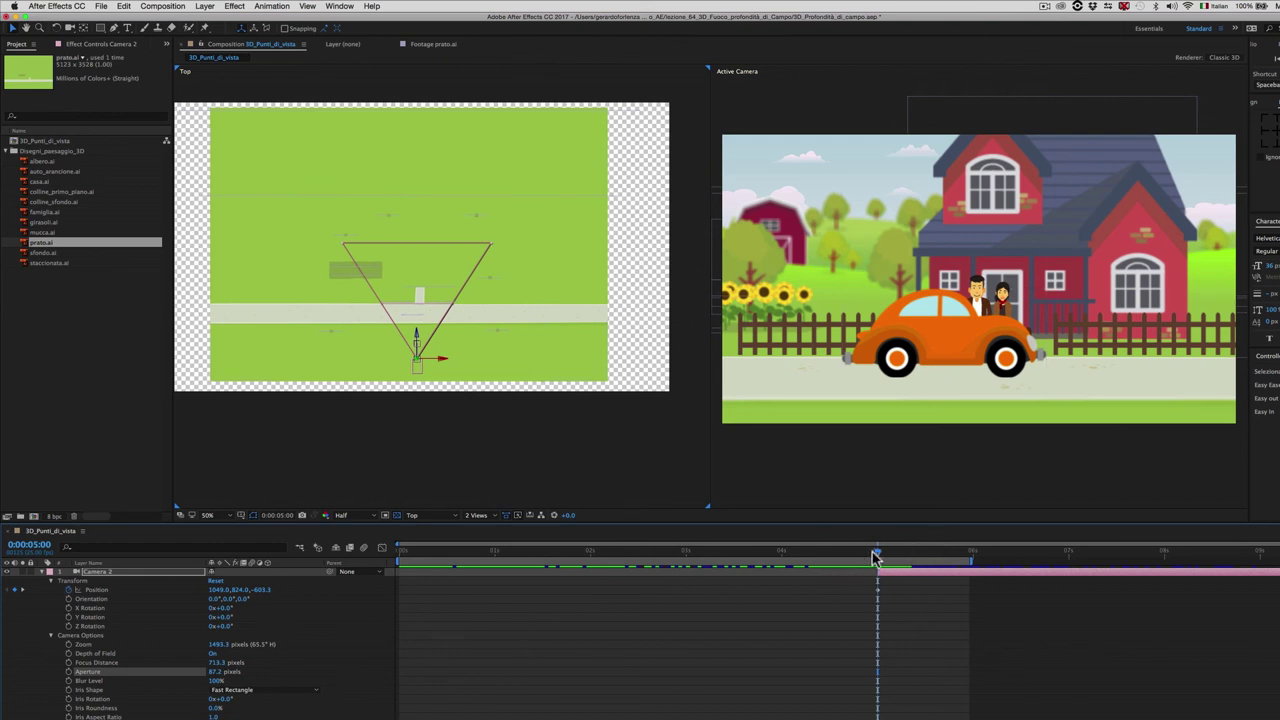
drag(878, 557, 1210, 556)
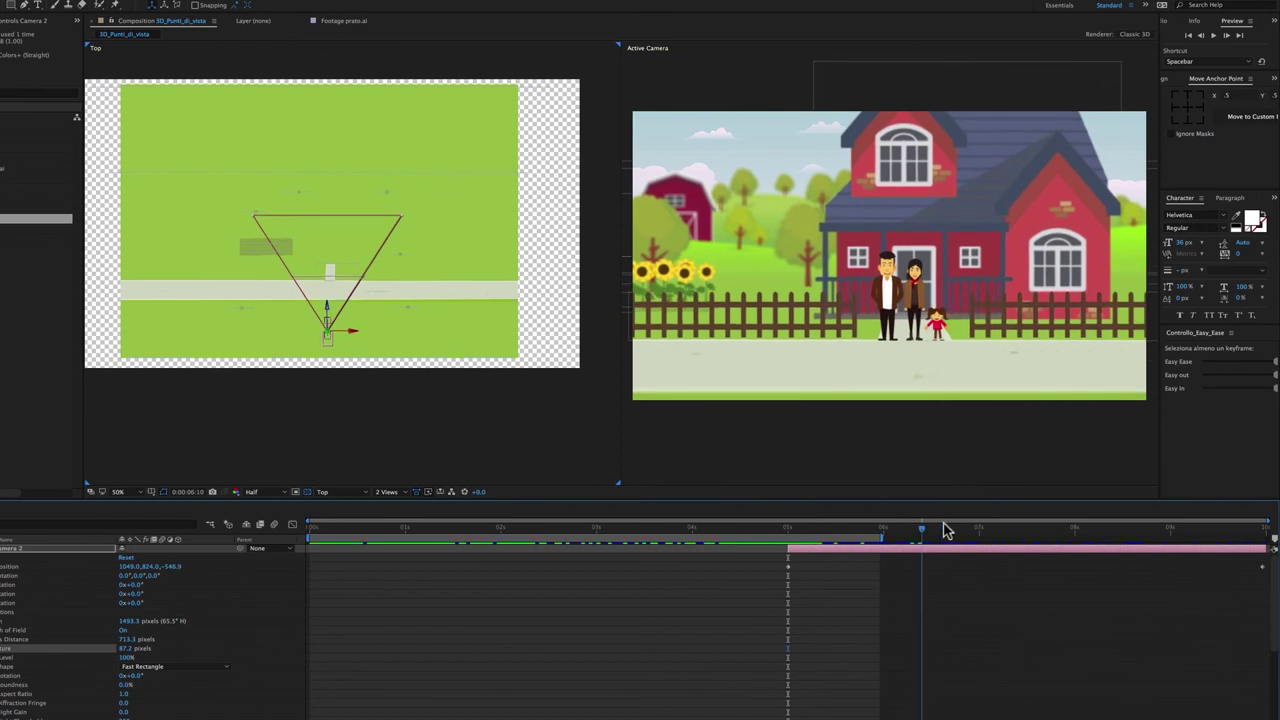
drag(1120, 532, 1268, 532)
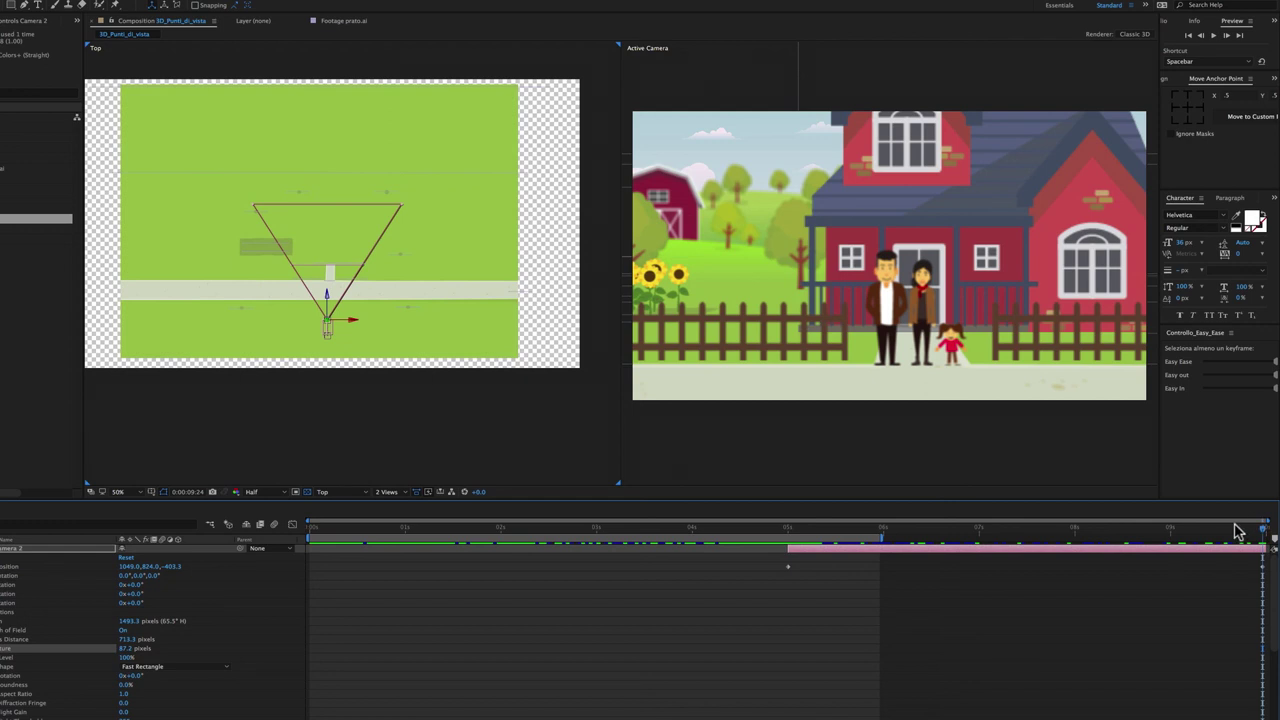
mouse_move(1262, 530)
mouse_down()
mouse_move(1071, 545)
mouse_move(789, 538)
mouse_up()
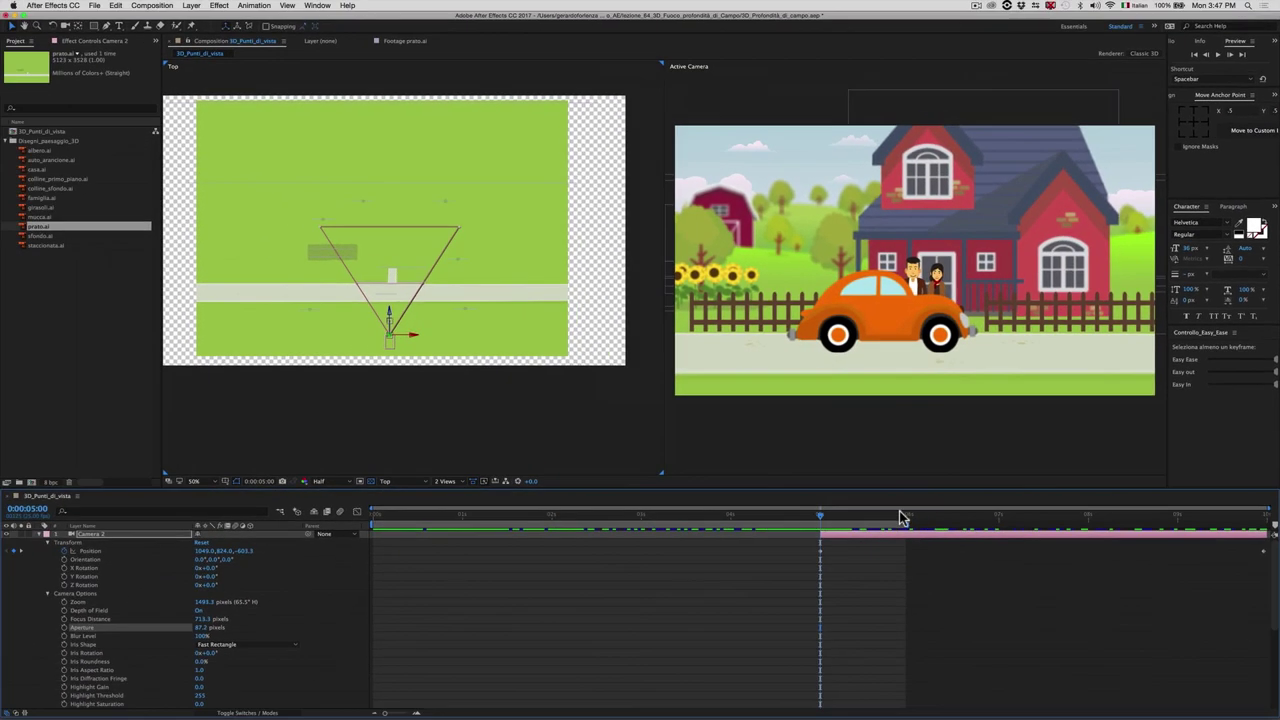
- Keyframe Camera 2's Focus Distance at 0:00:05:02, refocus on the family at the end, and extend the work area to the comp end
click(63, 619)
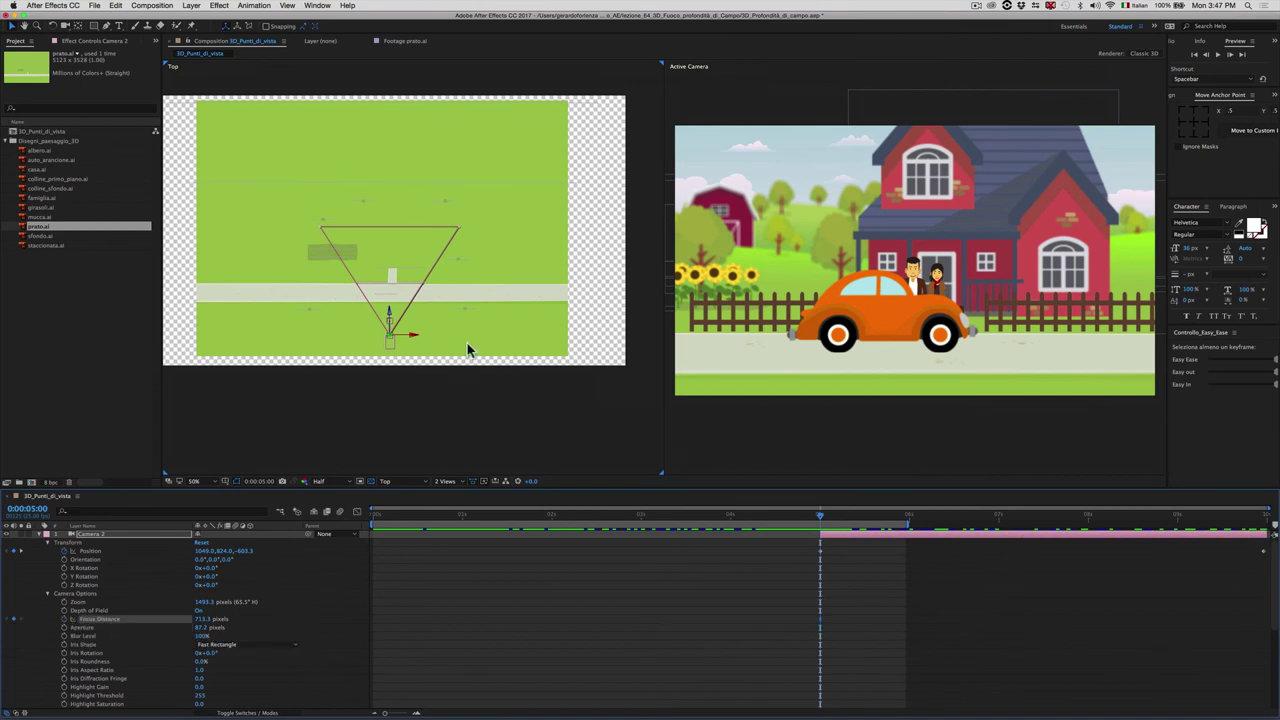
click(826, 515)
drag(855, 518, 1265, 520)
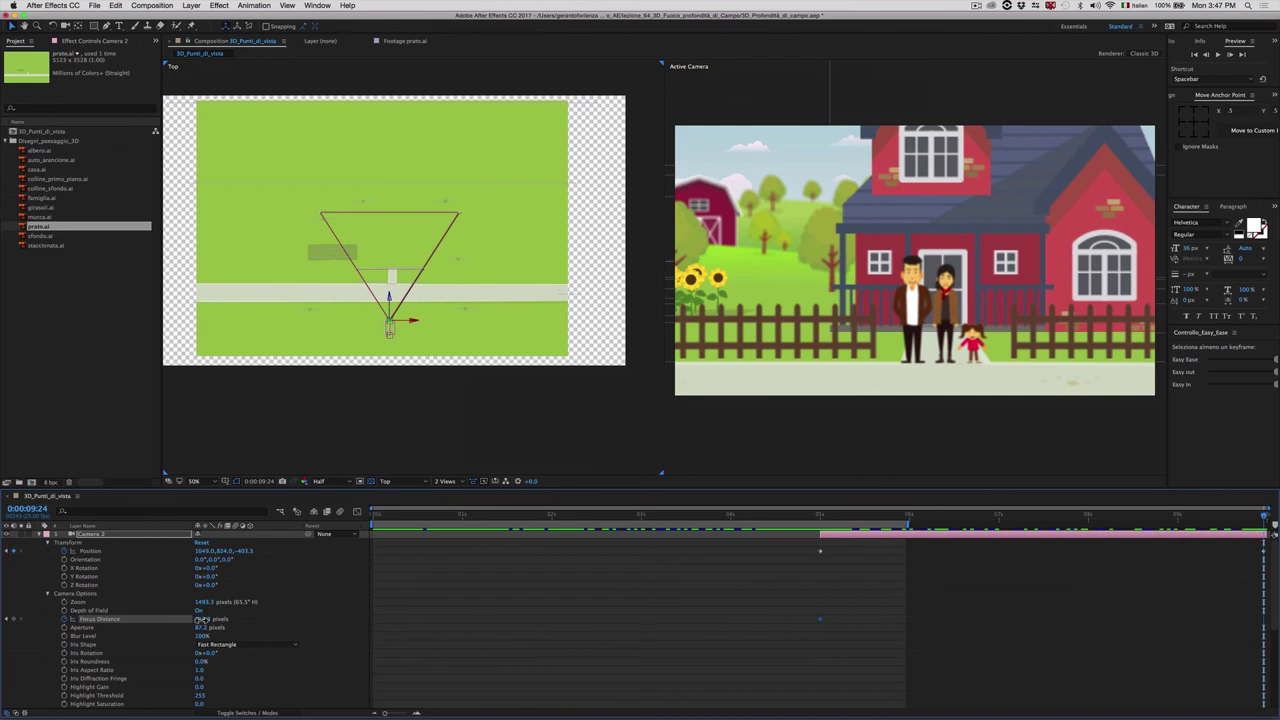
drag(200, 621, 206, 621)
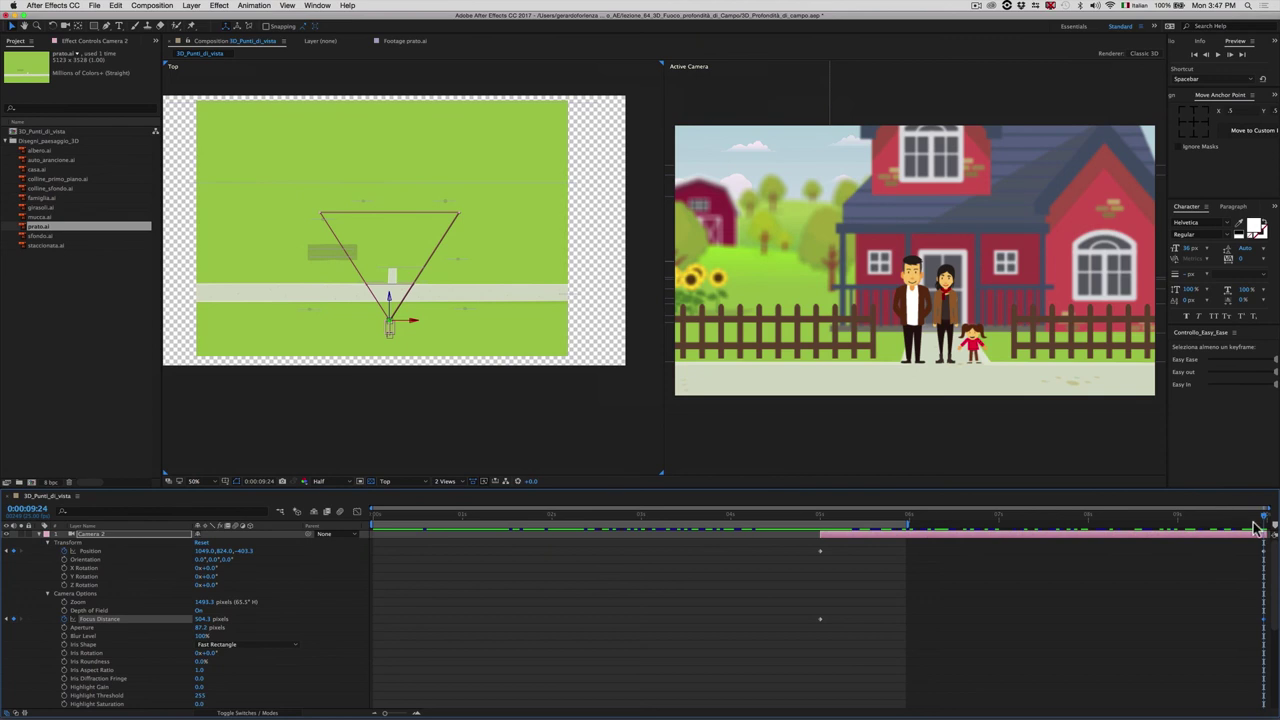
mouse_move(1265, 520)
mouse_down()
mouse_move(838, 557)
mouse_move(1153, 543)
mouse_move(1205, 520)
mouse_move(1275, 522)
mouse_up()
drag(910, 526, 1272, 523)
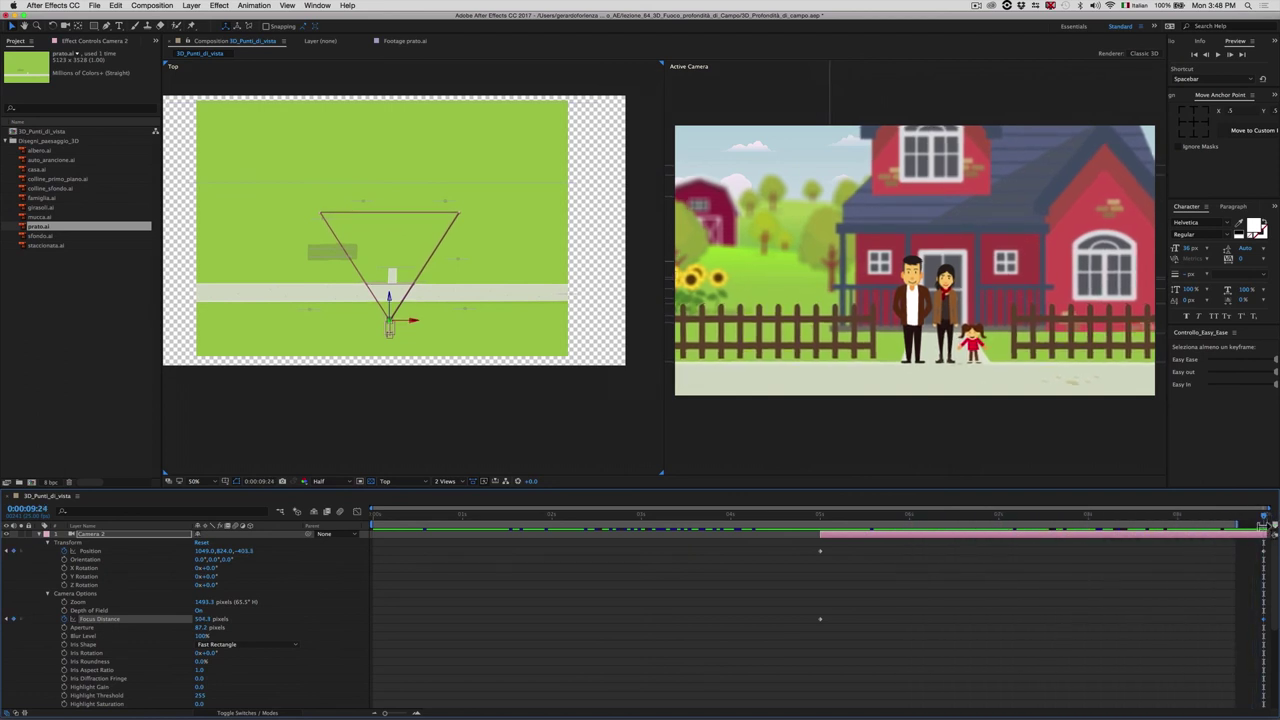
click(1241, 518)
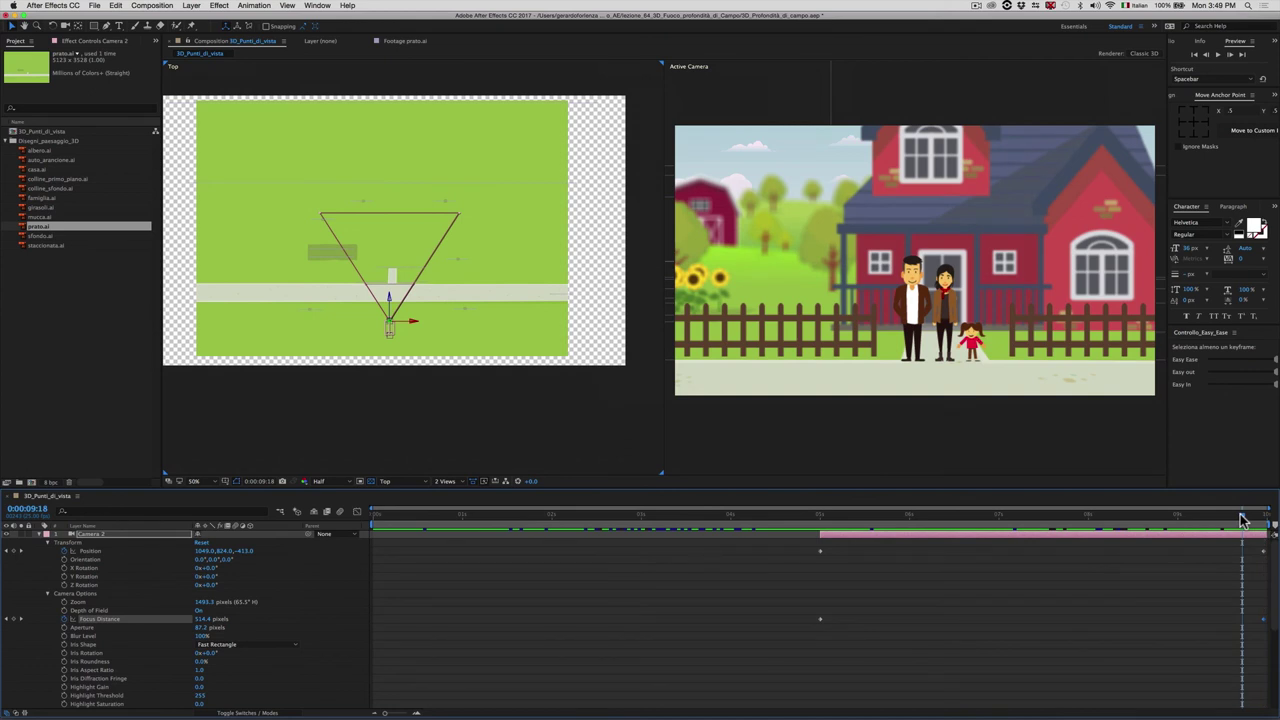
click(1226, 518)
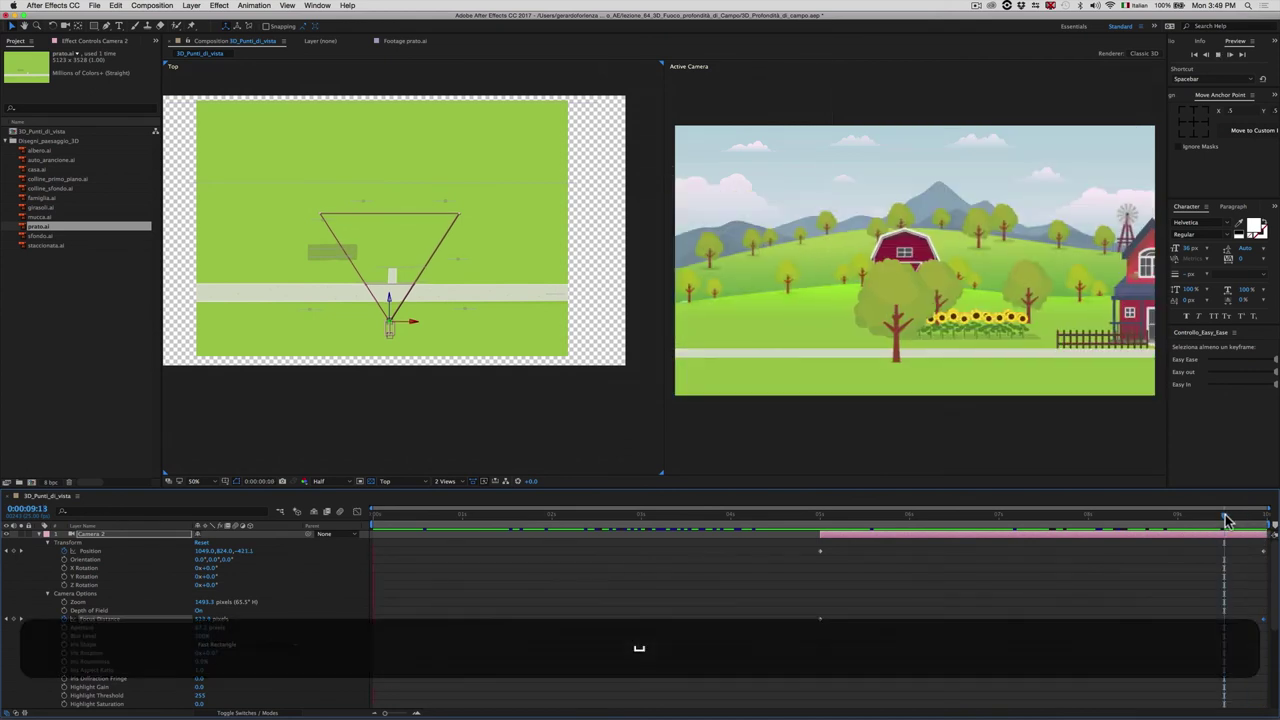